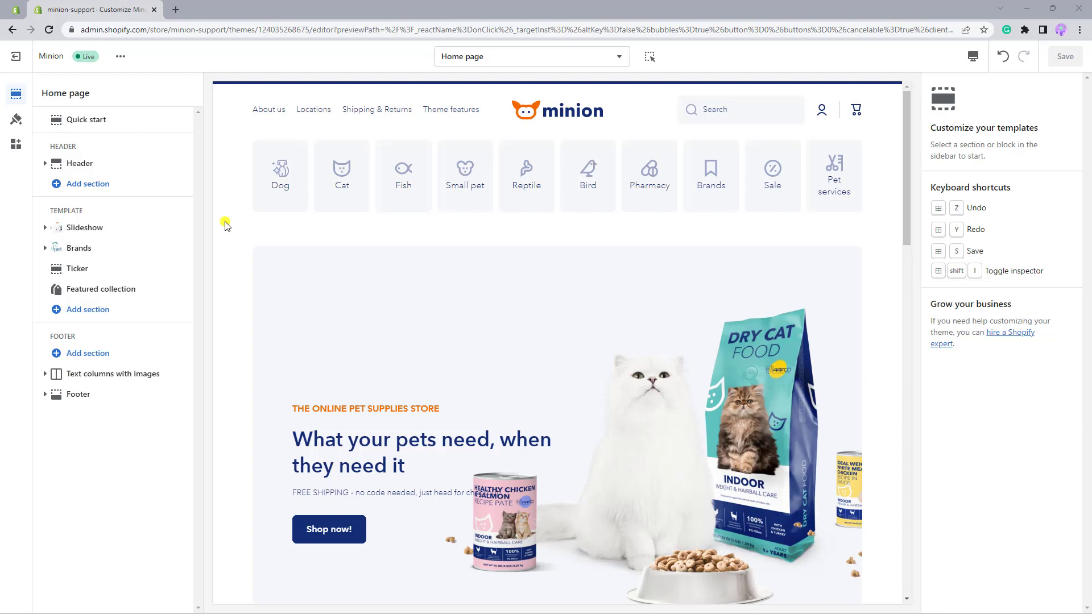
- Add an Announcement bar section to the header group and move it above the Header section
left_click(175, 189)
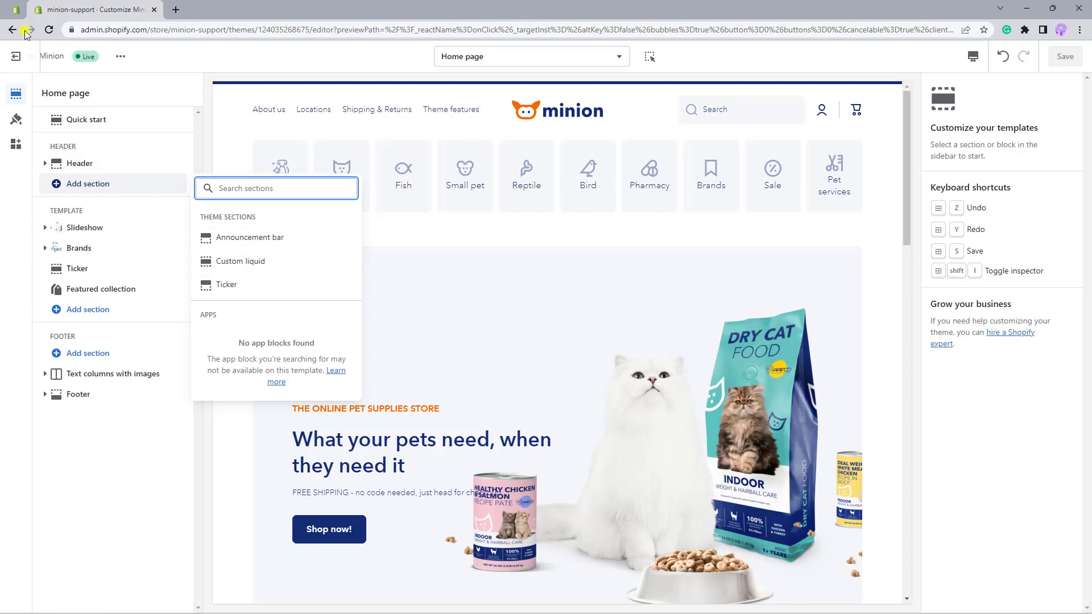
left_click(17, 10)
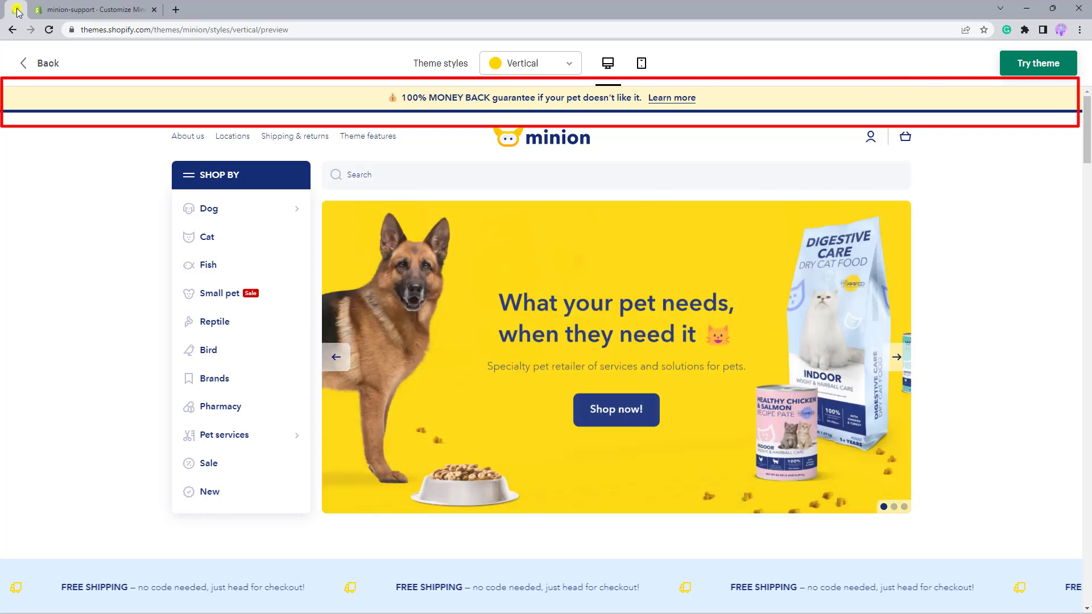
left_click(80, 12)
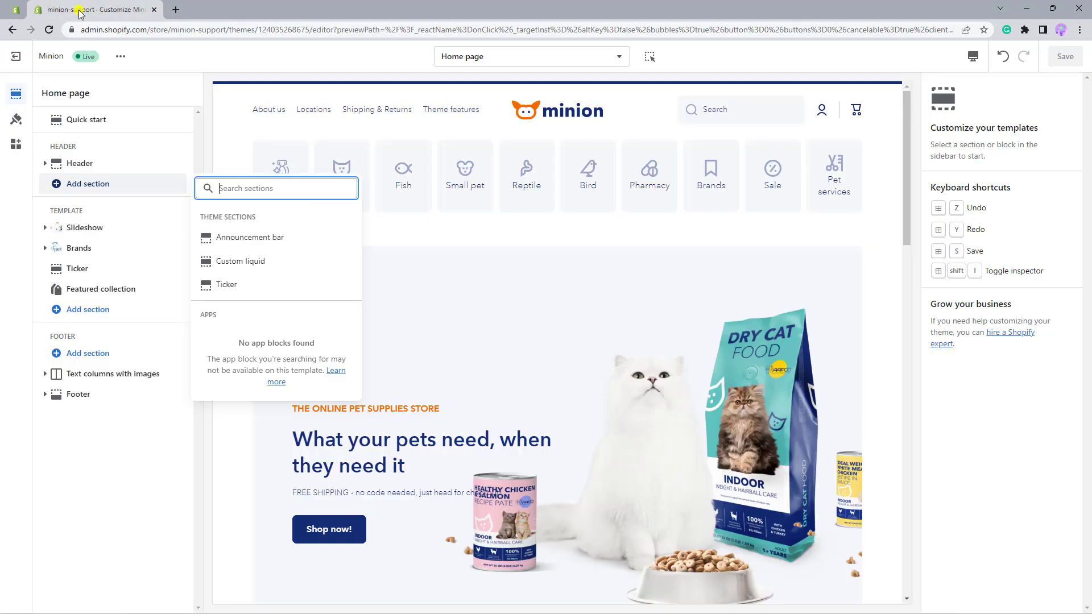
left_click(249, 238)
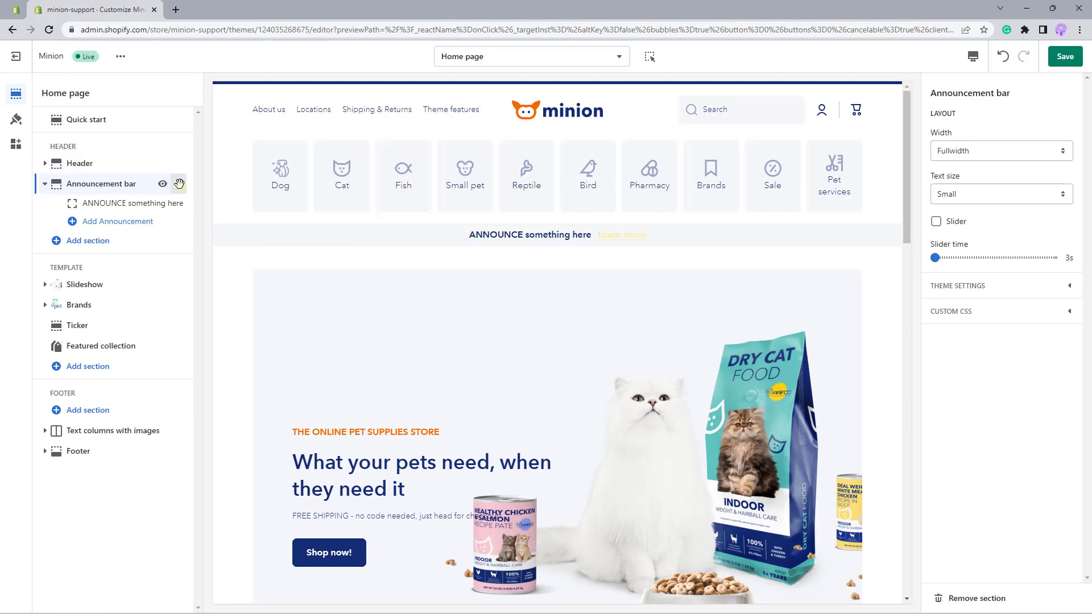
left_click_drag(182, 183, 177, 162)
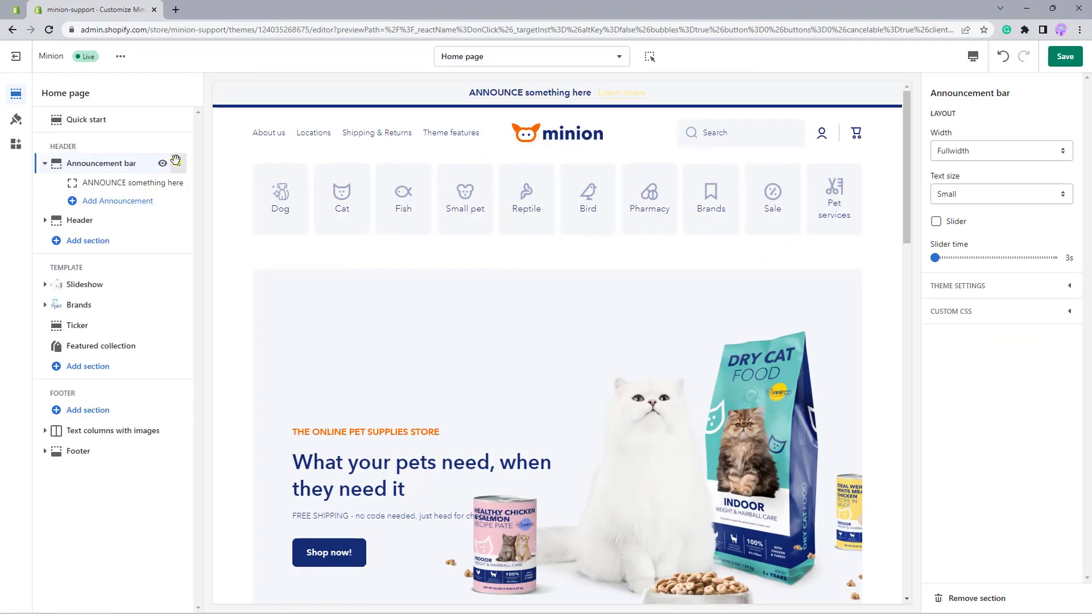
- Replace the first announcement's text with cat and meat emojis followed by "FREE SHIPPING - no code needed, just head for checkout!"
left_click(147, 185)
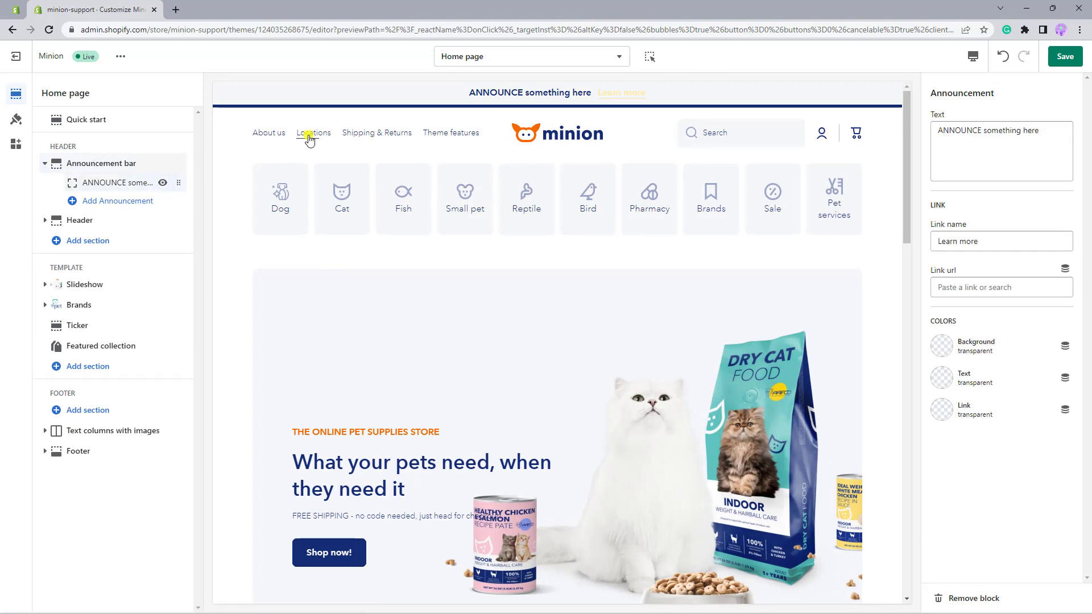
left_click_drag(1040, 131, 928, 134)
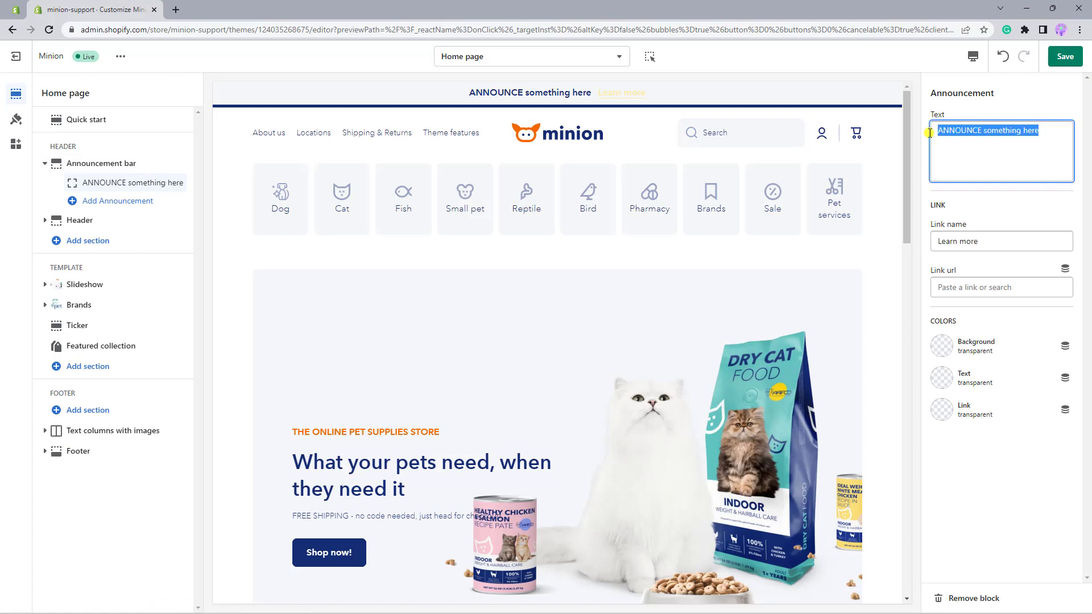
key("super+period")
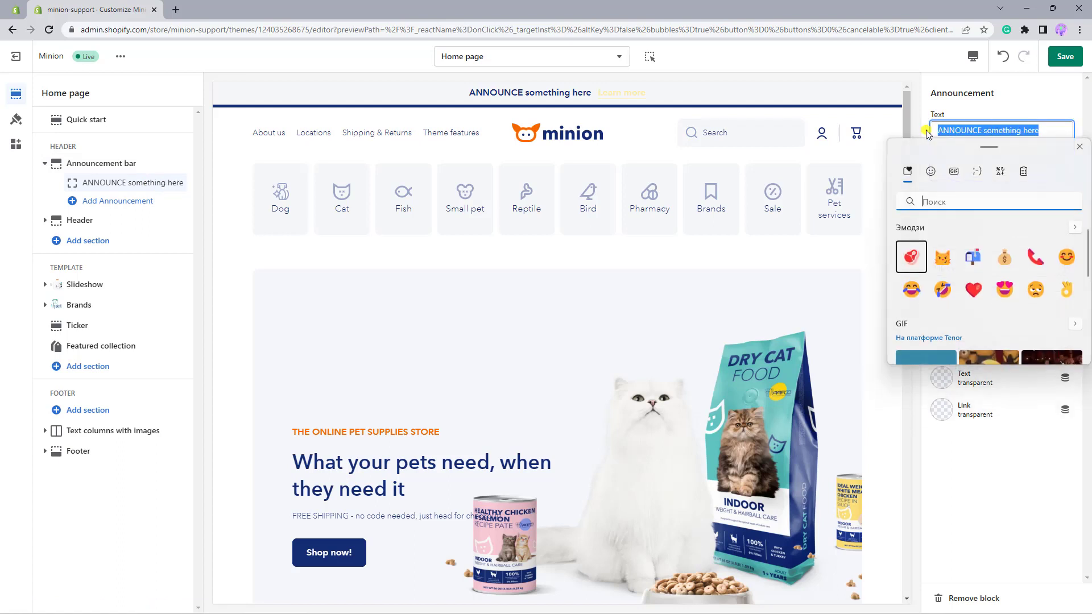
left_click(942, 256)
left_click(911, 257)
type("FREE ")
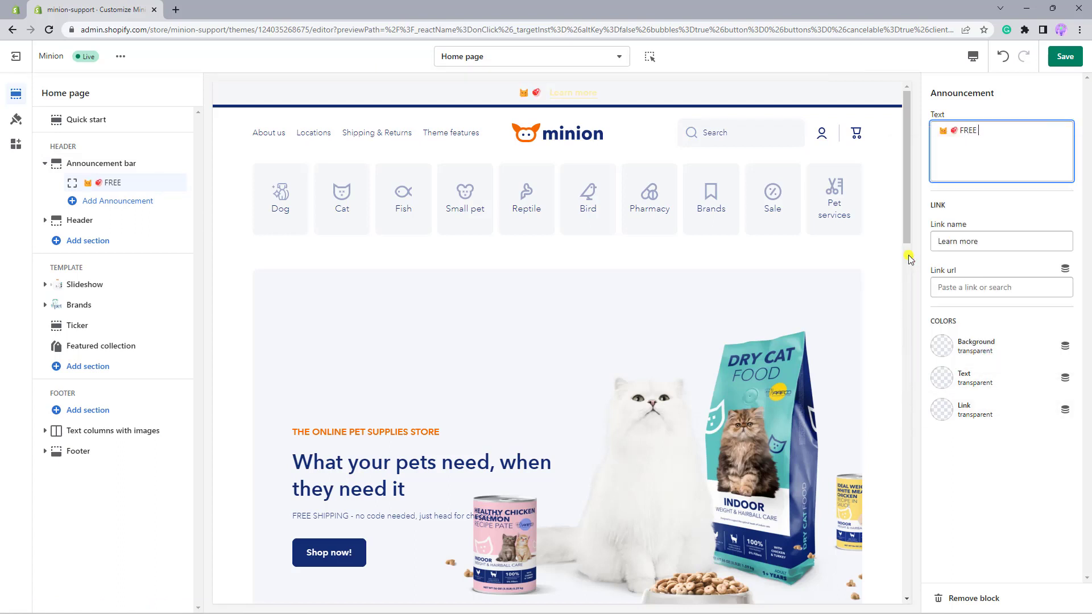
type("SHIPPING - no code needed, just head for checkout!")
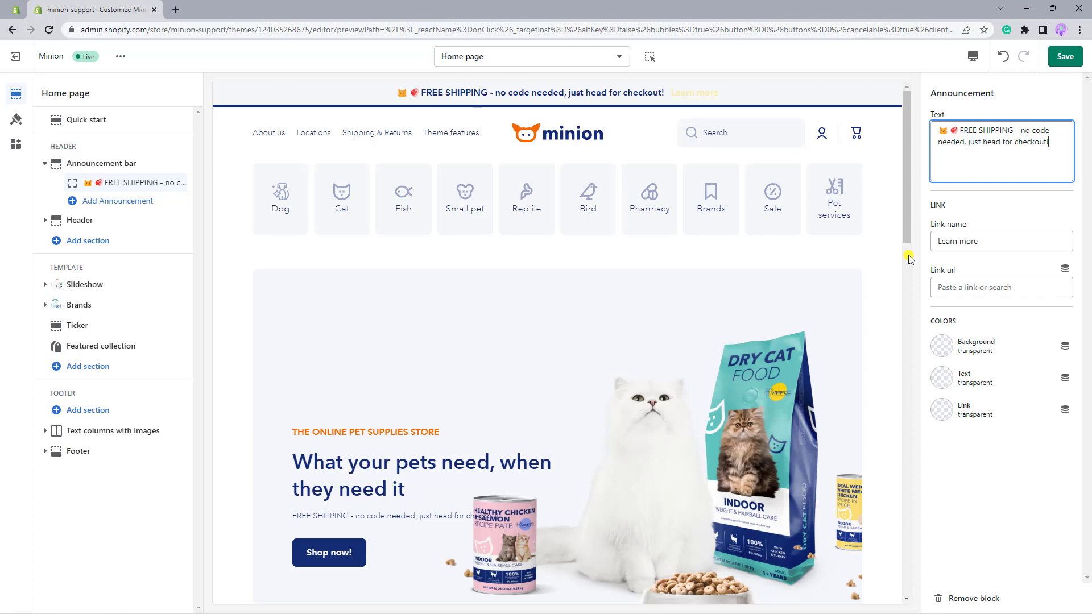
- Link the first announcement's "Learn more" text to the Shipping & returns page
left_click_drag(977, 242, 929, 245)
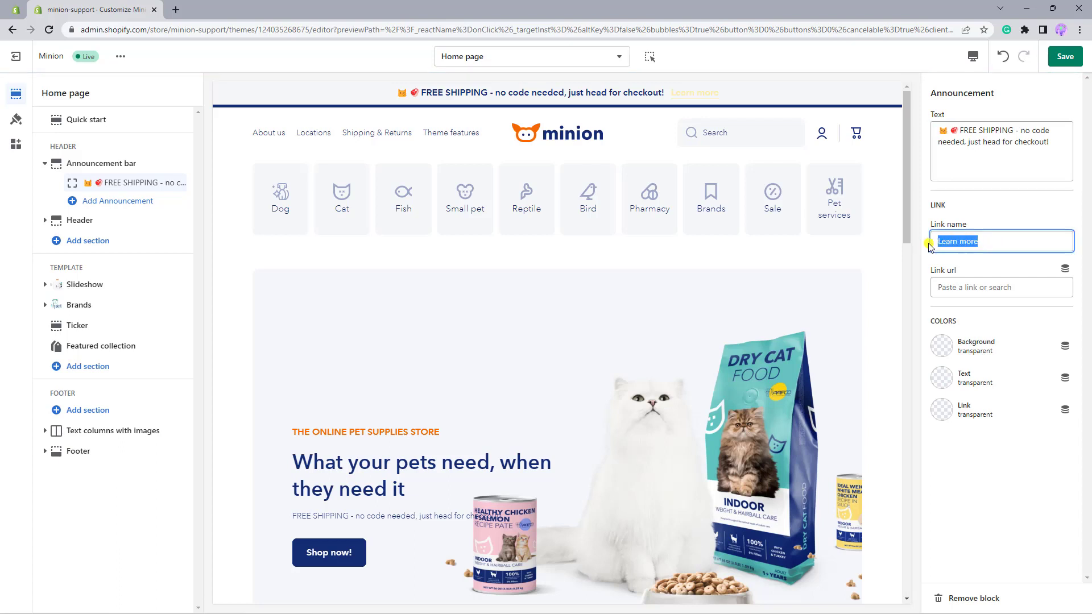
left_click(979, 289)
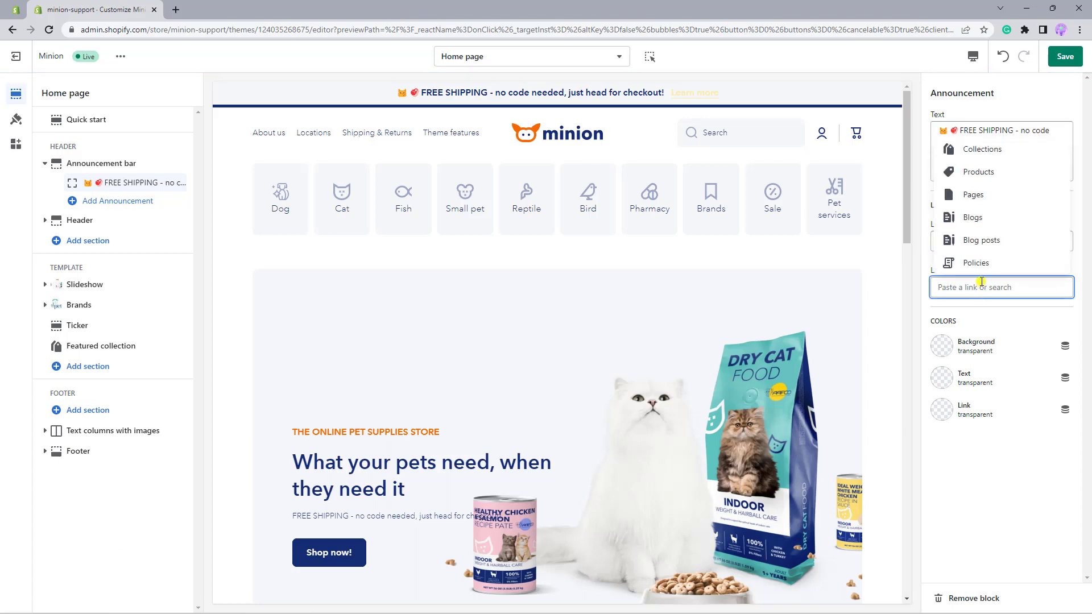
left_click(981, 195)
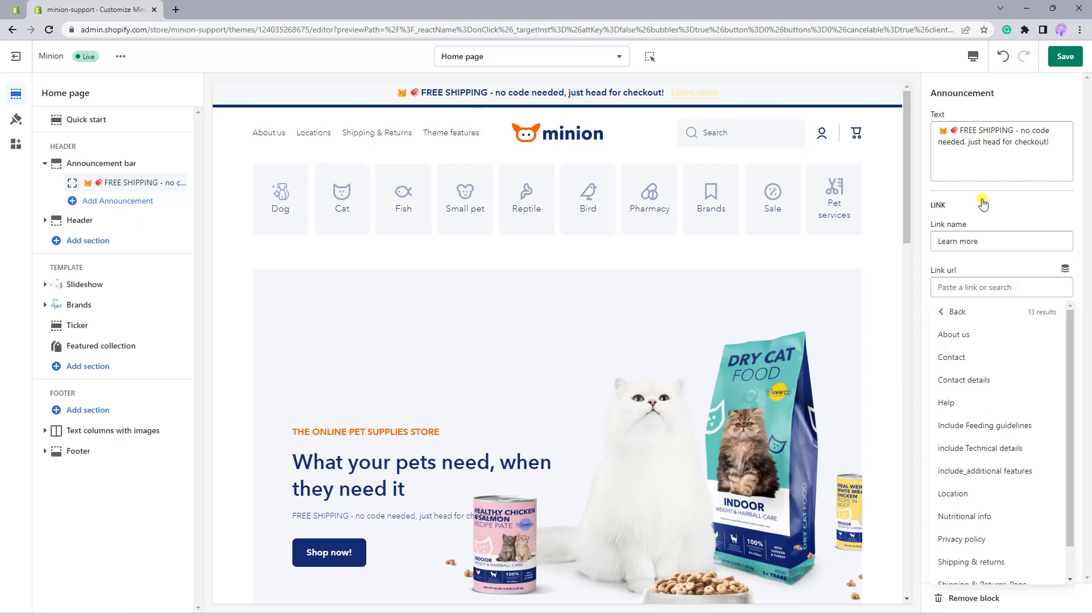
left_click(1006, 562)
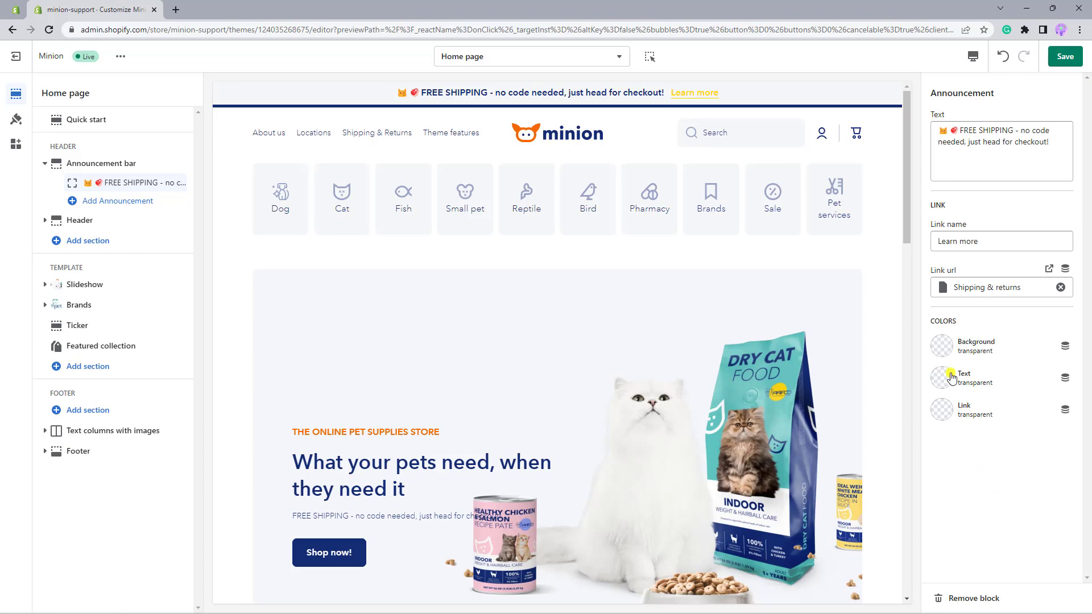
- Set the first announcement's background color to #DEEFFF and its link color to #142C73
left_click(942, 344)
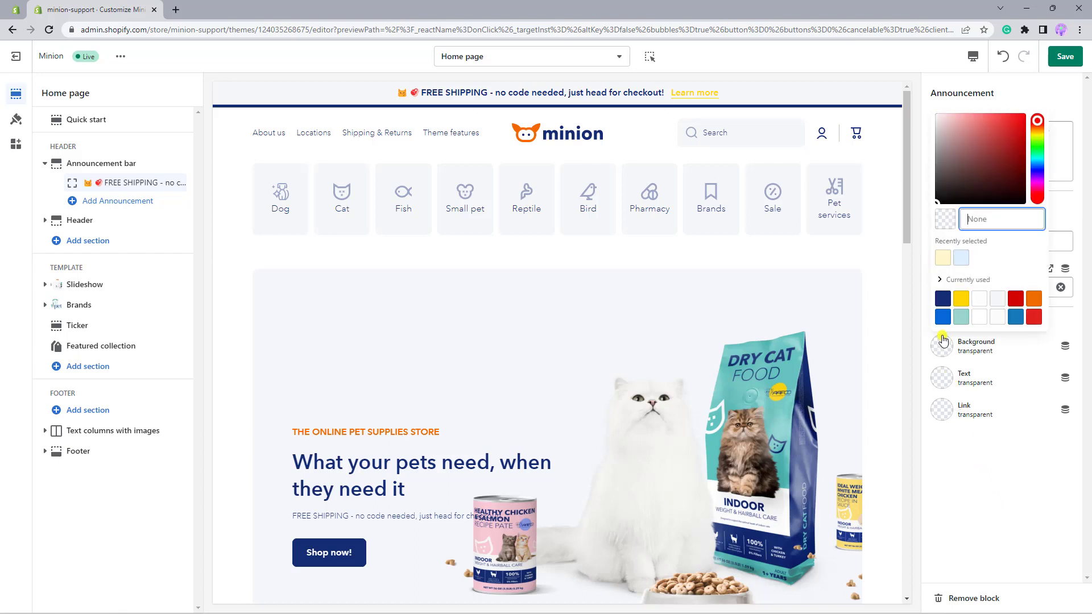
left_click(959, 259)
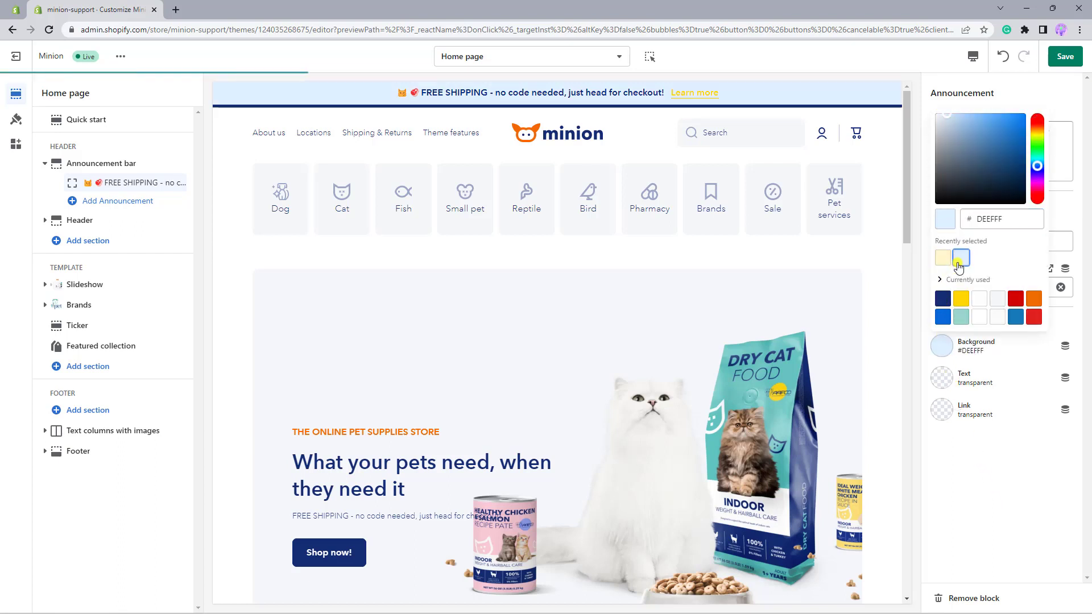
left_click(942, 413)
left_click(960, 363)
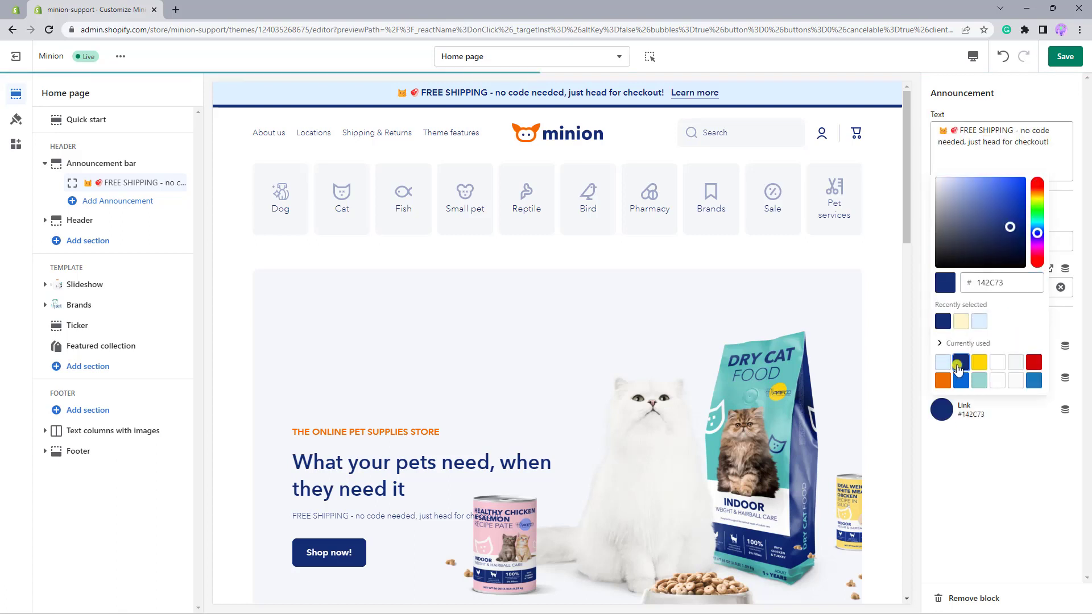
left_click(968, 447)
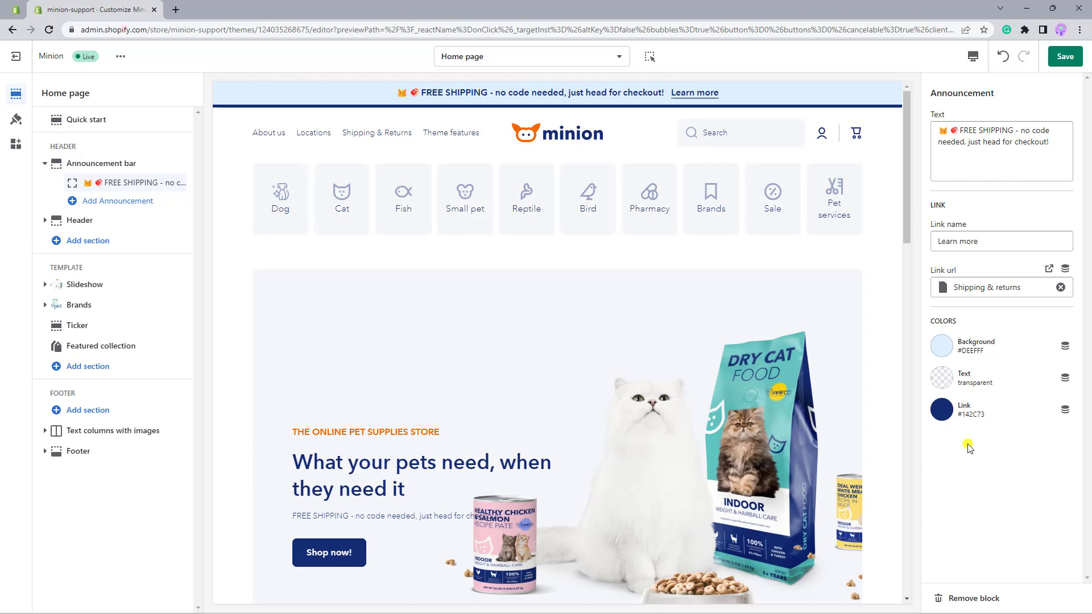
- Add a second announcement with the text "💰 100% MONEY BACK guarantee if your pet doesn't like it."
left_click(137, 201)
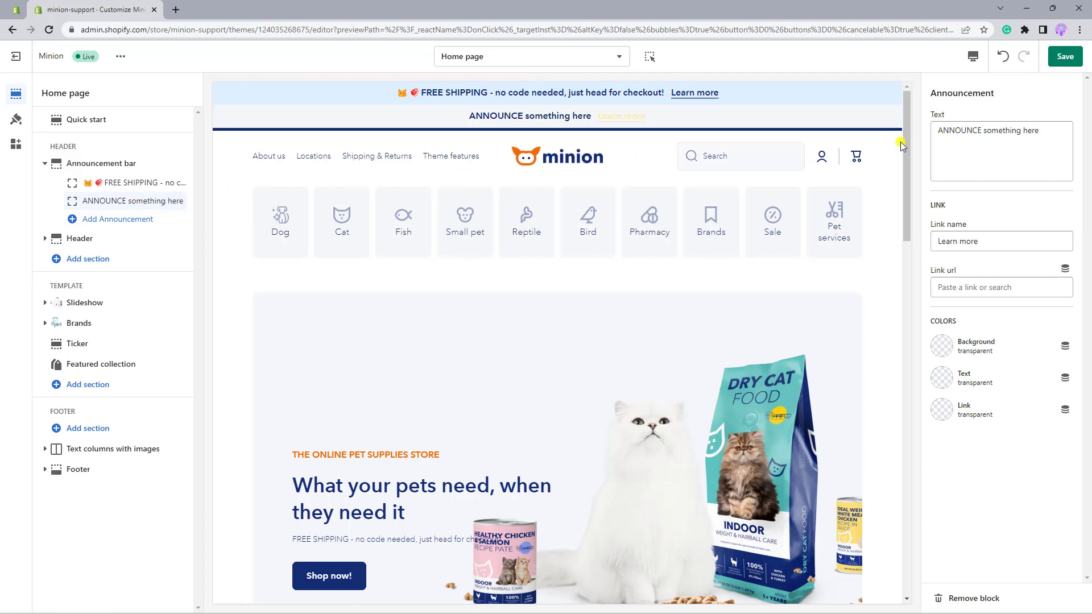
left_click_drag(1046, 130, 934, 126)
type("💰 100% MONEY BACK guarantee if your pet doesn't like it.")
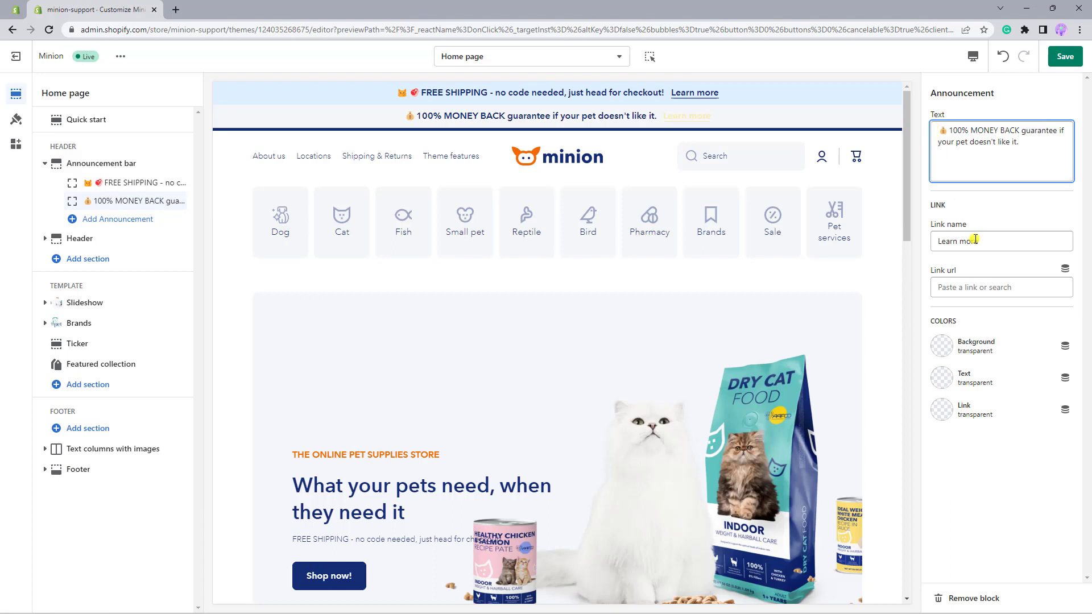
- Link the money-back announcement's "Learn more" text to the Shipping & returns page
left_click_drag(977, 240, 955, 273)
left_click(939, 288)
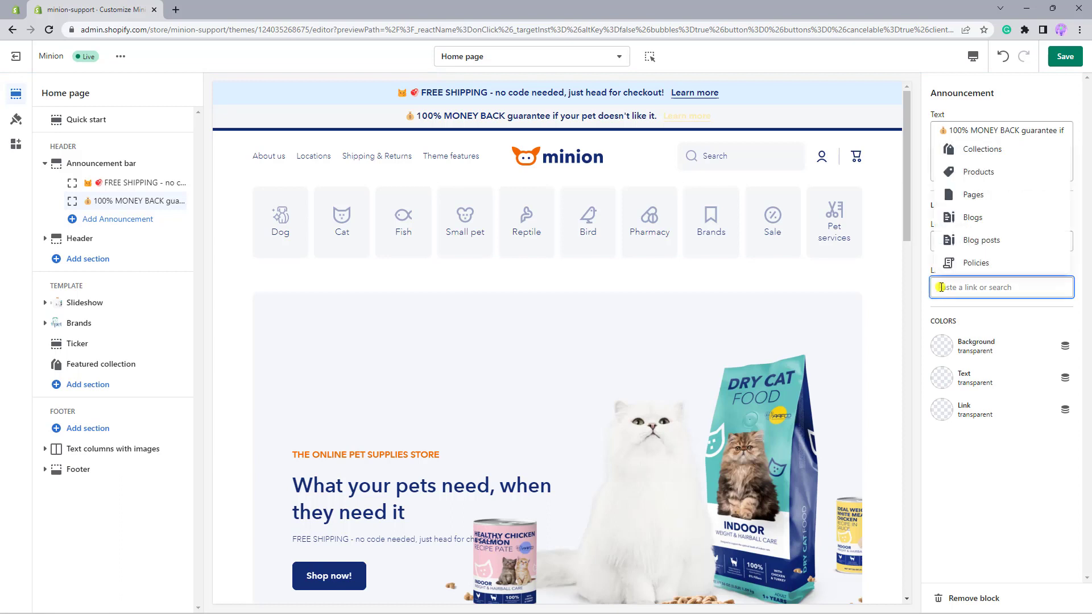
left_click(972, 196)
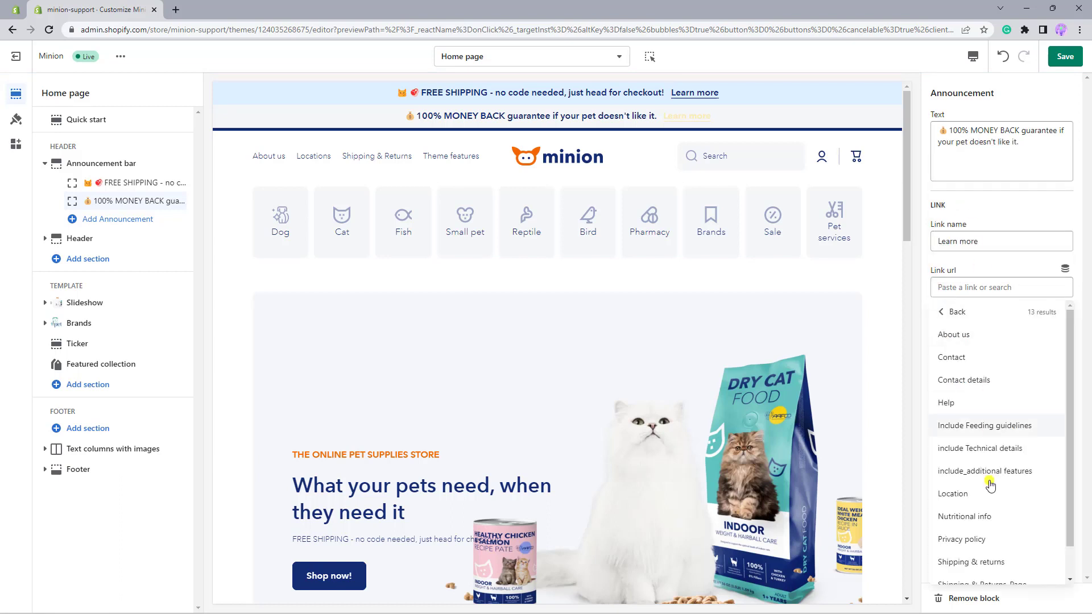
left_click(995, 563)
- Set the money-back announcement's background color to #FFF7CC and its link color to #142C73
left_click(942, 345)
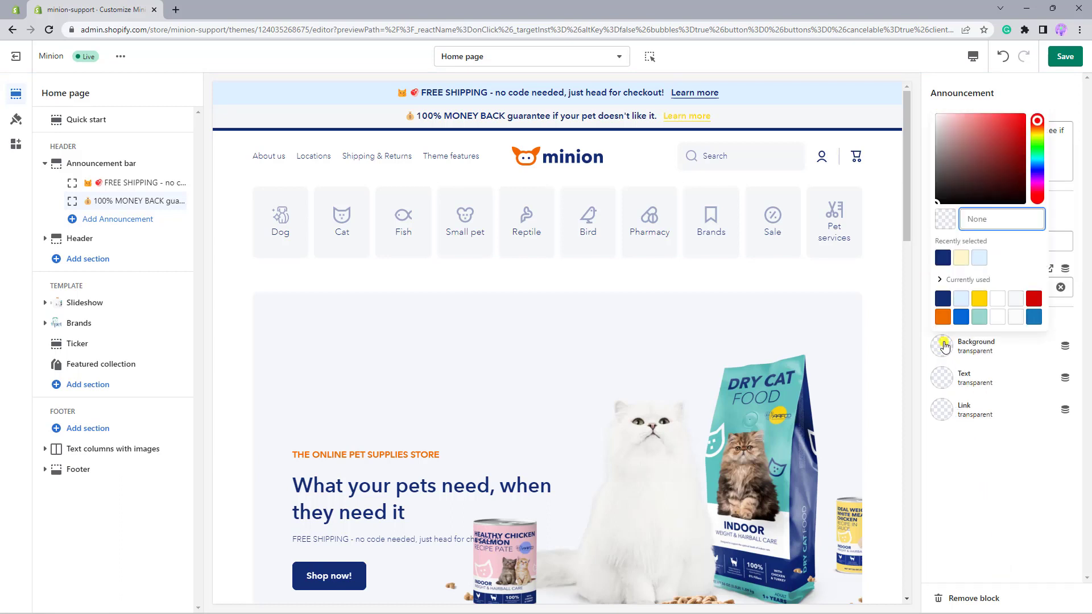
left_click(961, 257)
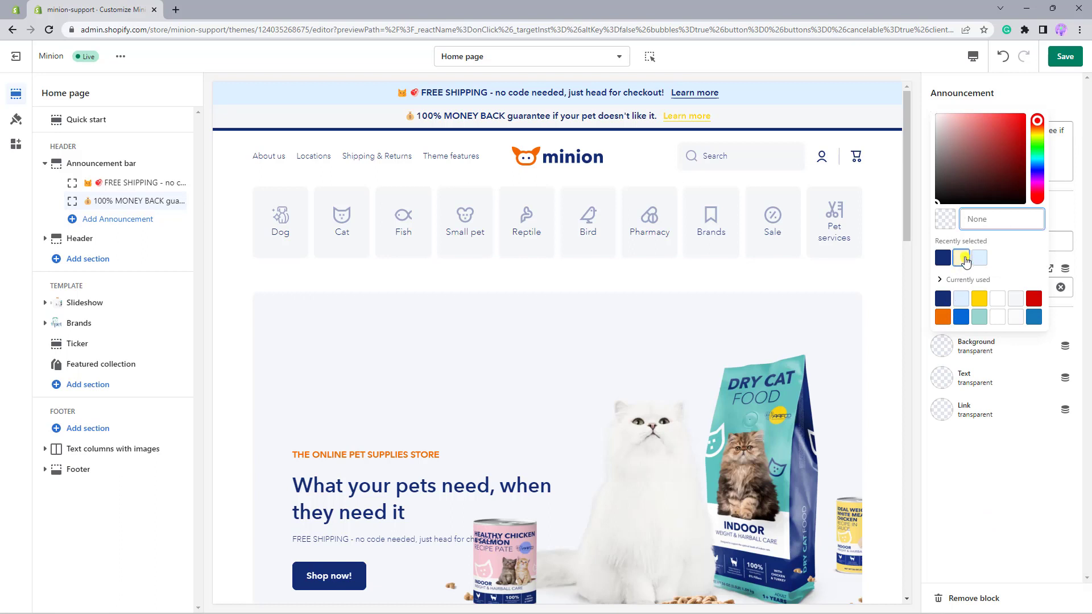
left_click(946, 421)
left_click(961, 362)
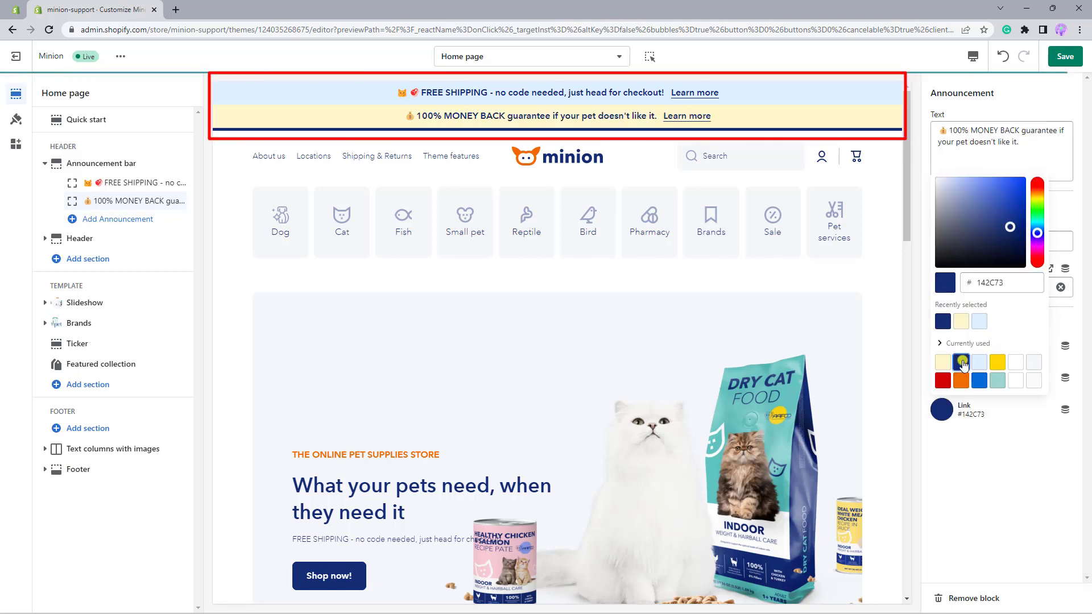
left_click(972, 436)
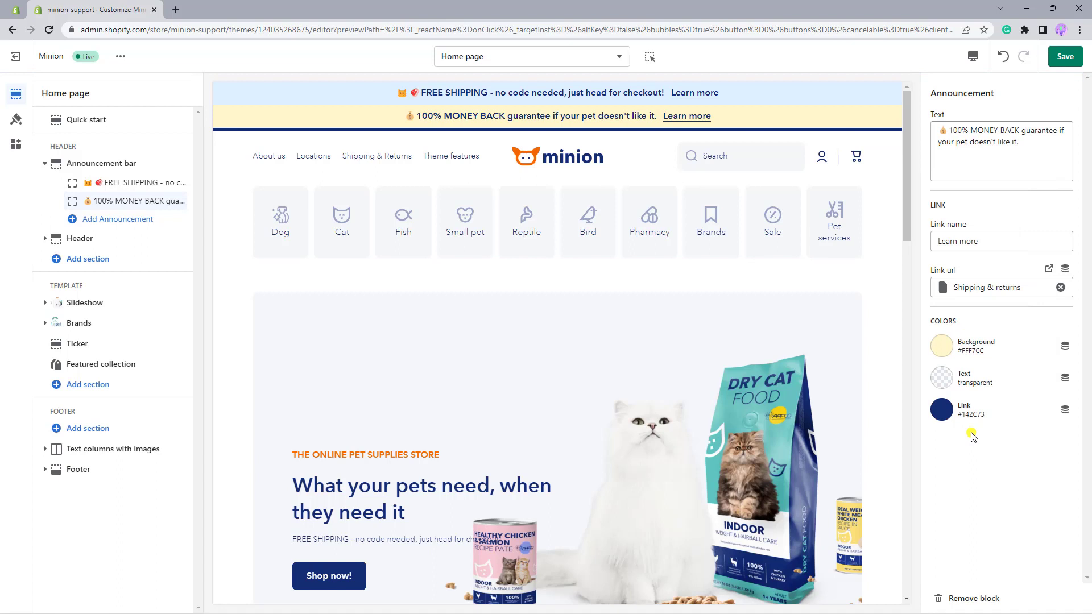
- Set the announcement bar's width to Boxed, check it in the fullscreen preview, and return to the desktop view
left_click(126, 166)
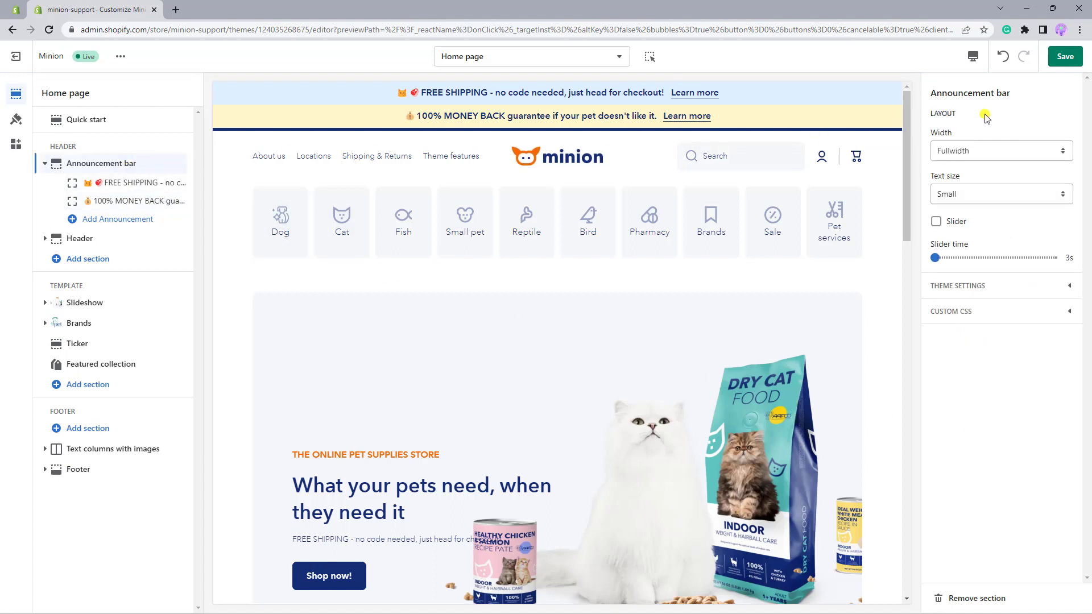
left_click(990, 150)
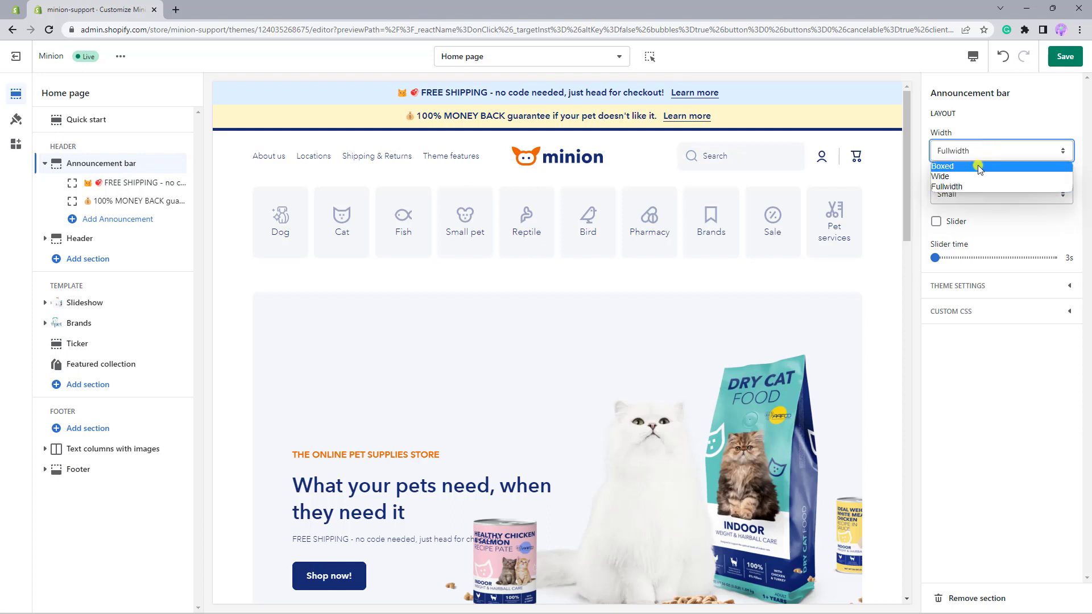
left_click(977, 165)
left_click(971, 56)
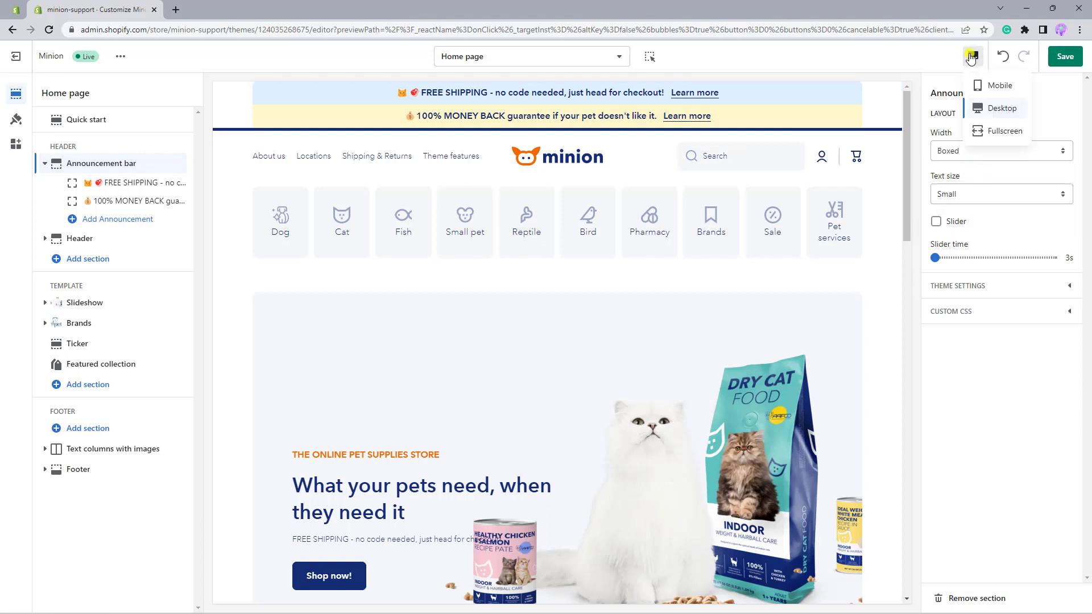
left_click(990, 133)
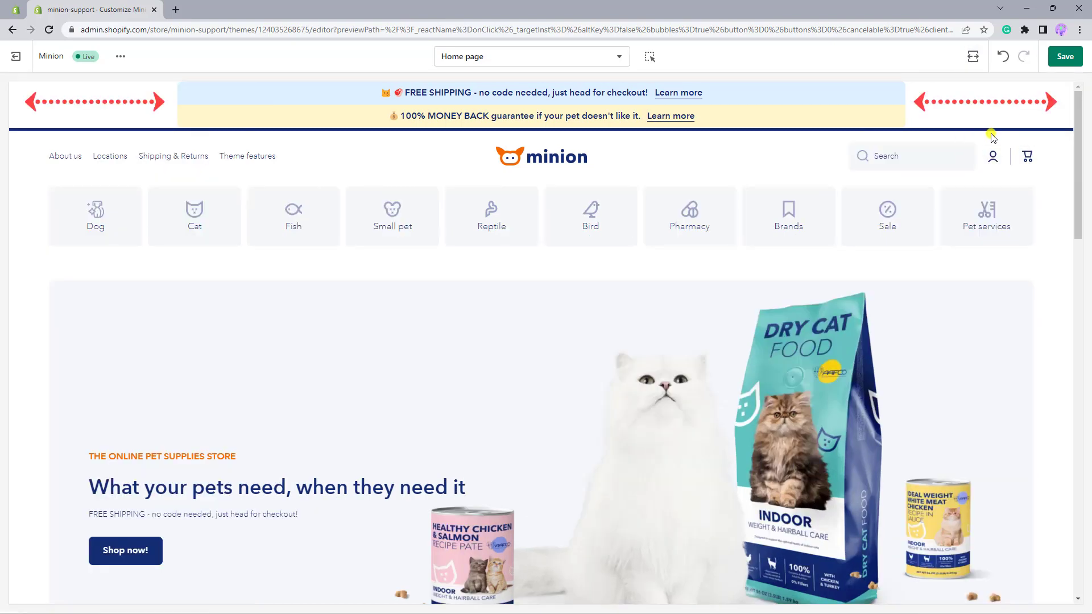
left_click(972, 55)
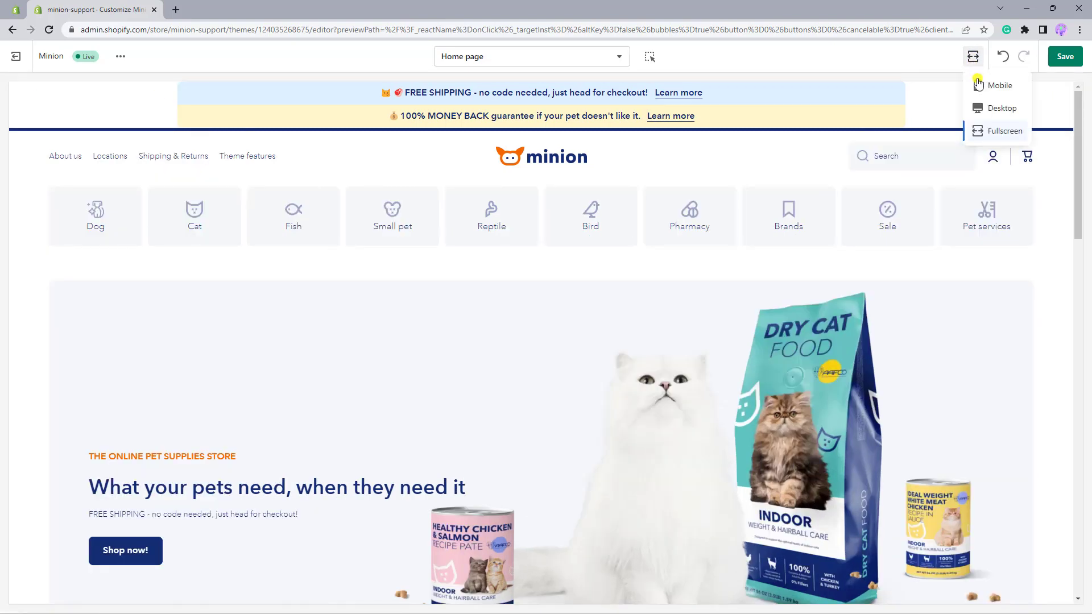
left_click(981, 108)
- Set the announcement bar's width to Wide, check it in the fullscreen preview, and return to the desktop view
left_click(981, 151)
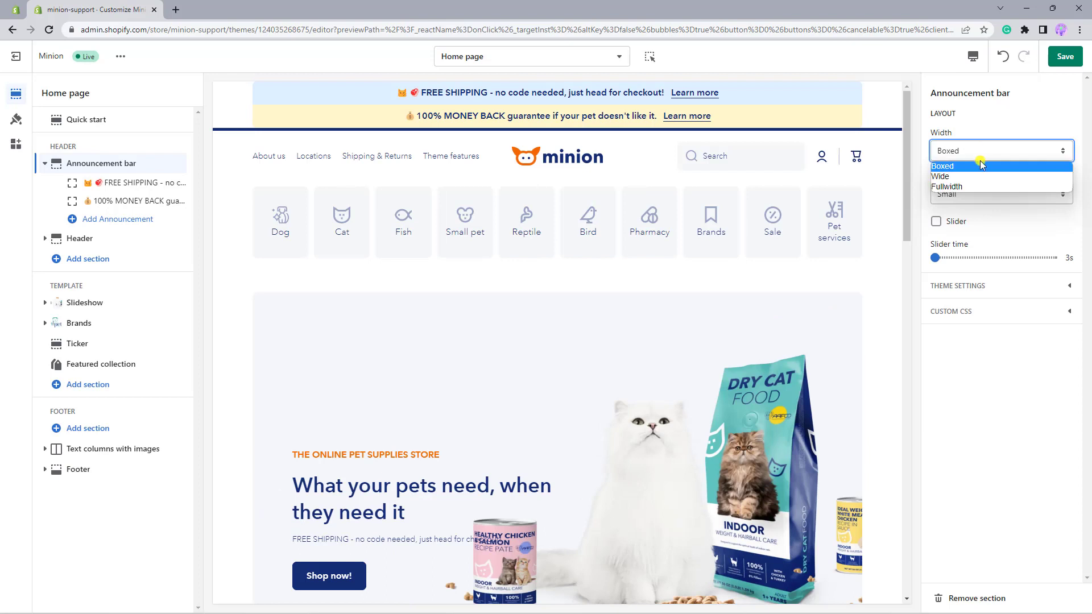
left_click(978, 175)
left_click(972, 55)
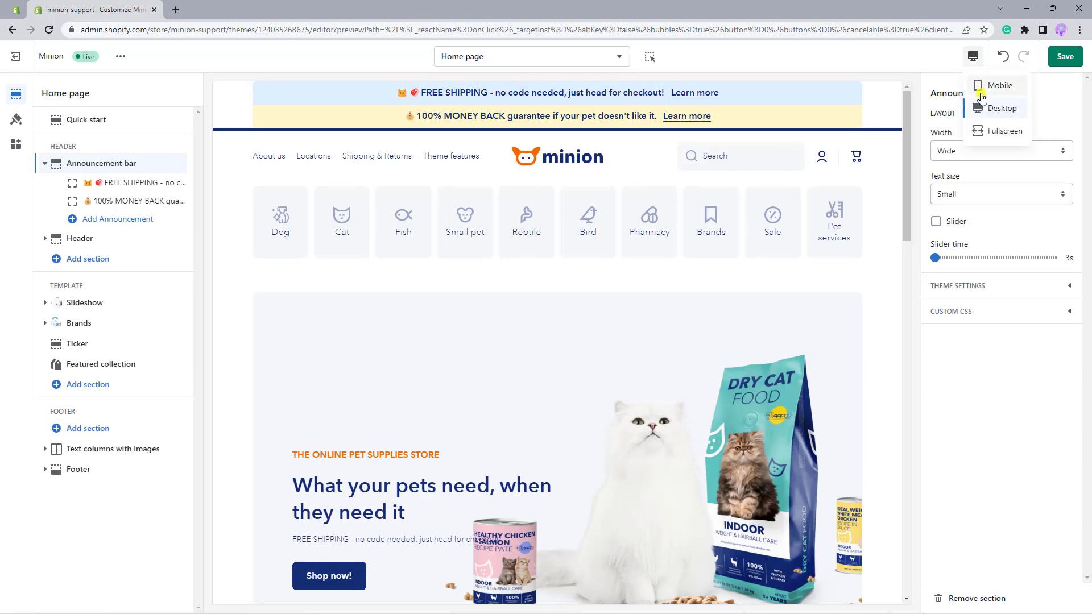
left_click(987, 131)
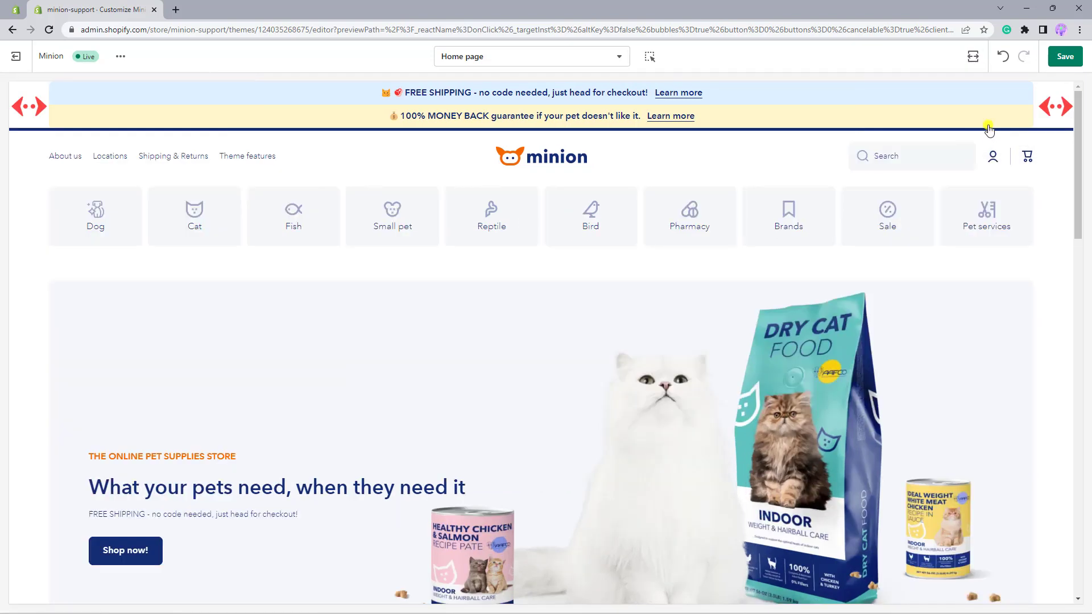
left_click(973, 57)
left_click(983, 108)
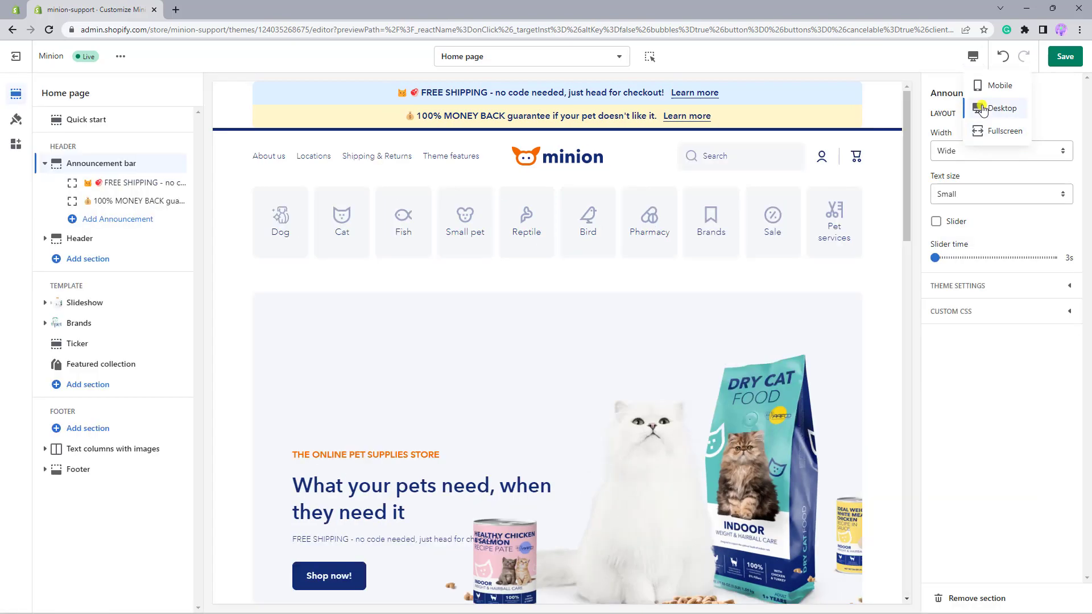
- Set the announcement bar's width to Fullwidth, check it in the fullscreen preview, and return to the desktop view
left_click(983, 149)
left_click(983, 183)
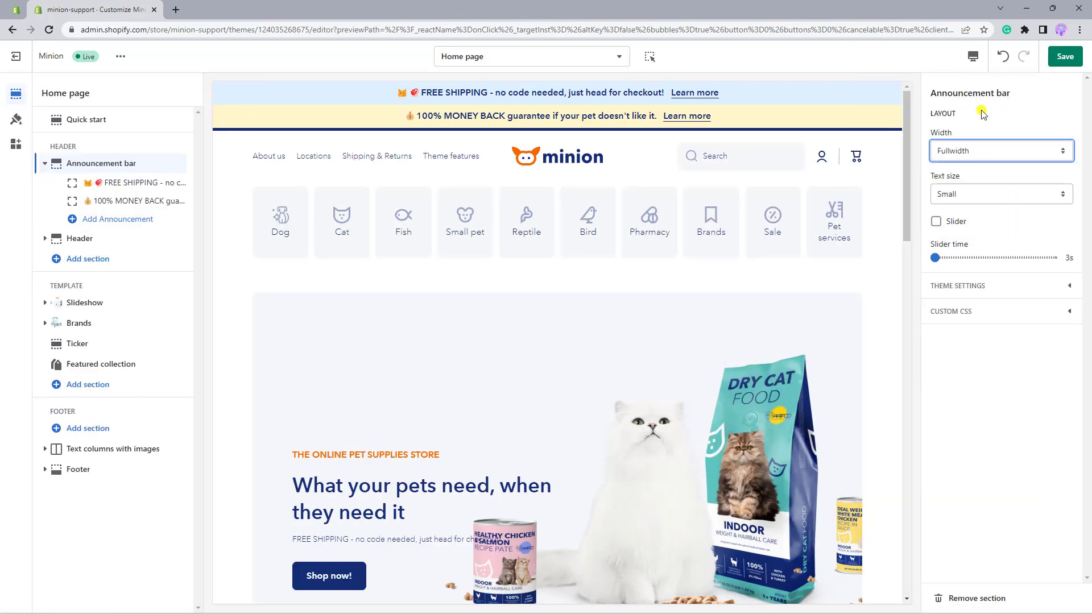
left_click(973, 56)
left_click(987, 131)
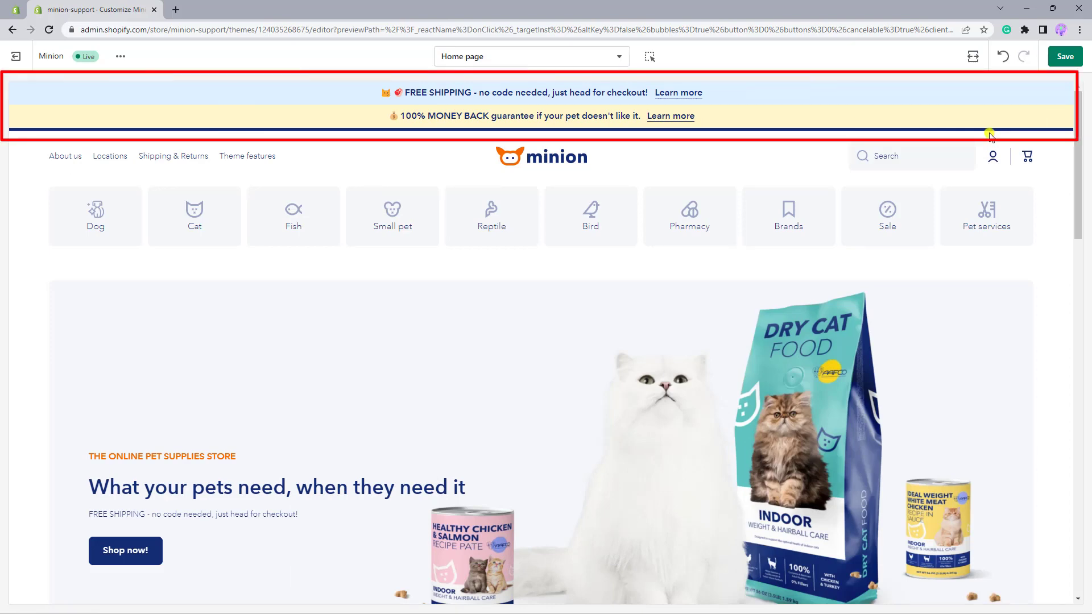
left_click(973, 57)
left_click(987, 107)
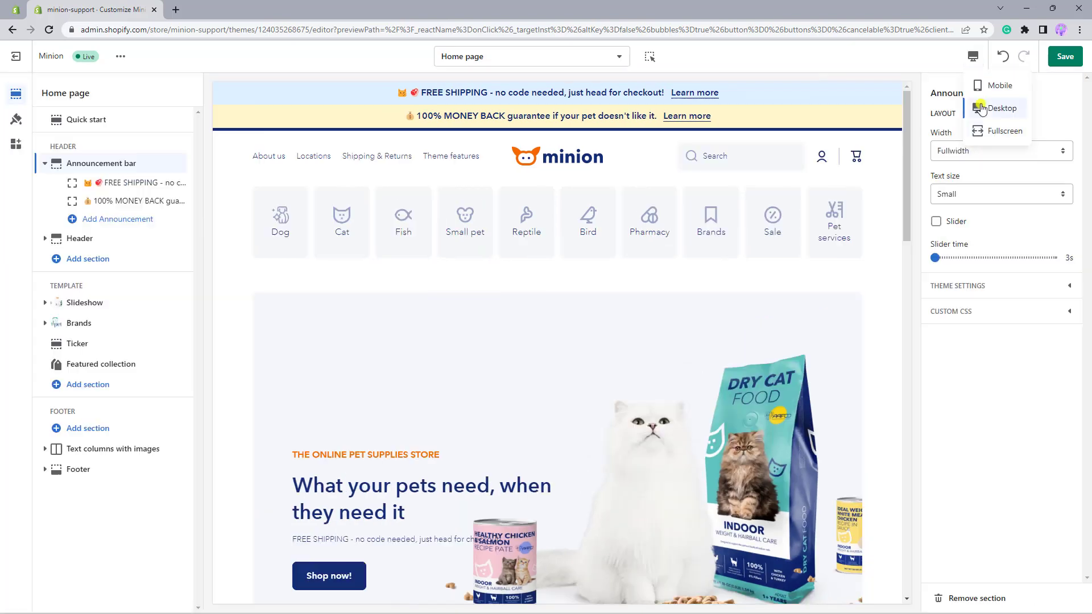
- Try the Big, Normal and Medium text sizes on the announcement bar, and set it back to Small
left_click(985, 194)
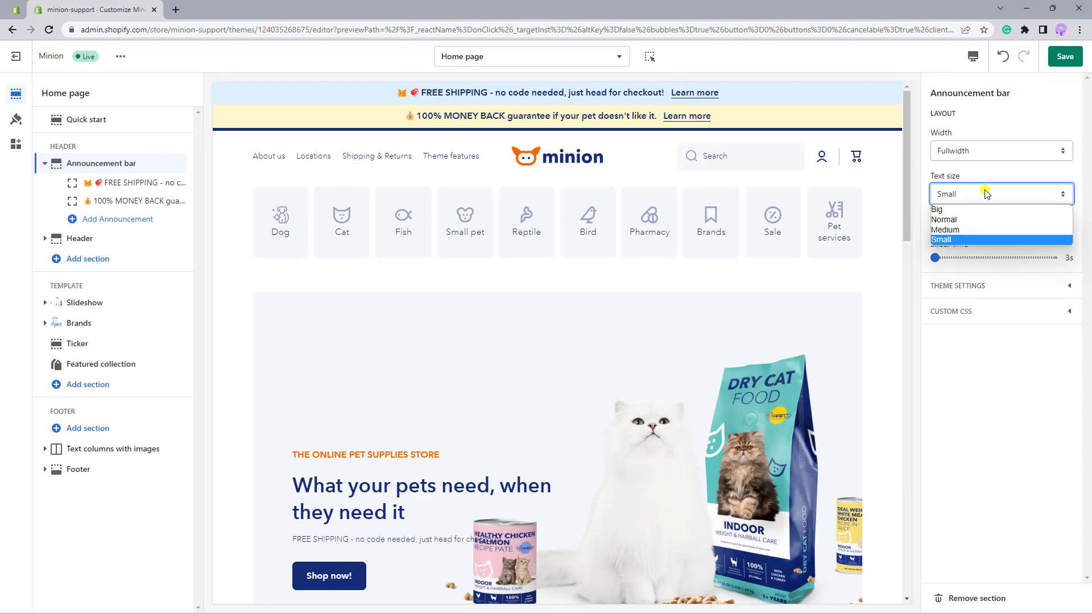
left_click(980, 209)
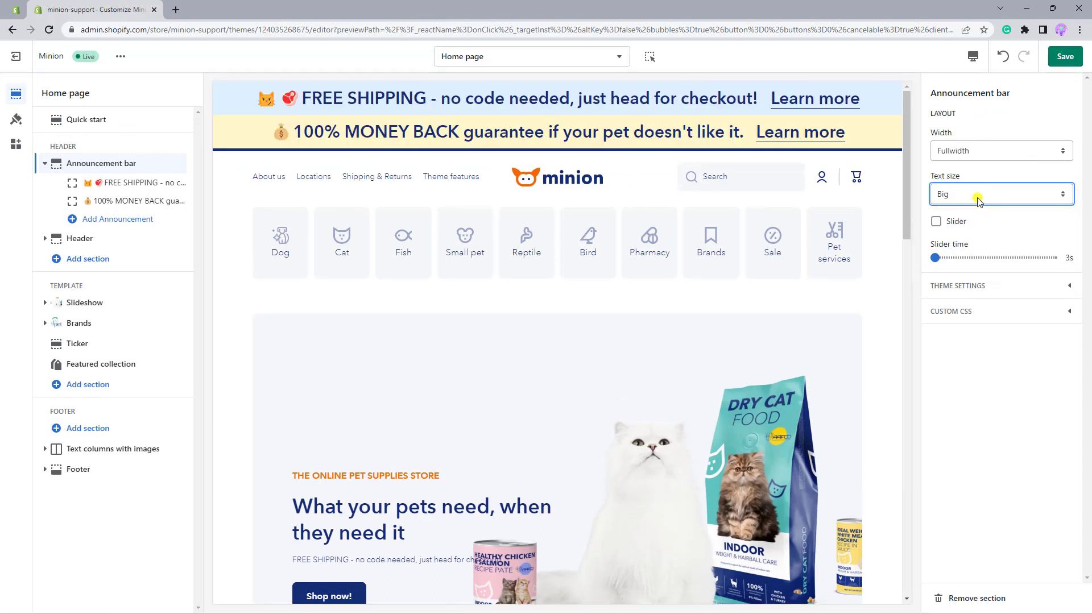
left_click(975, 198)
left_click(975, 219)
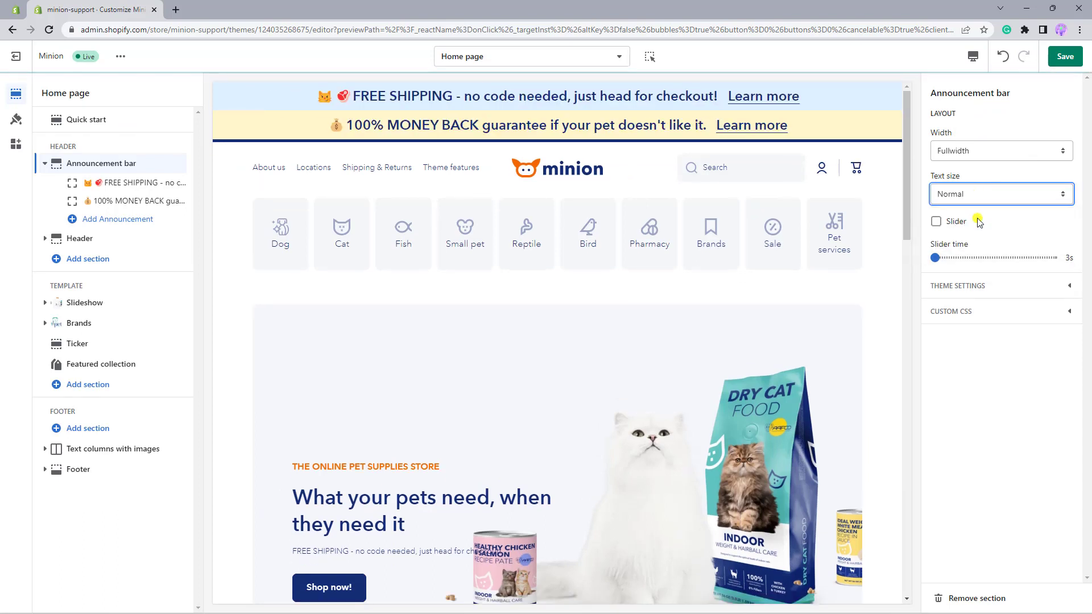
left_click(976, 200)
left_click(974, 230)
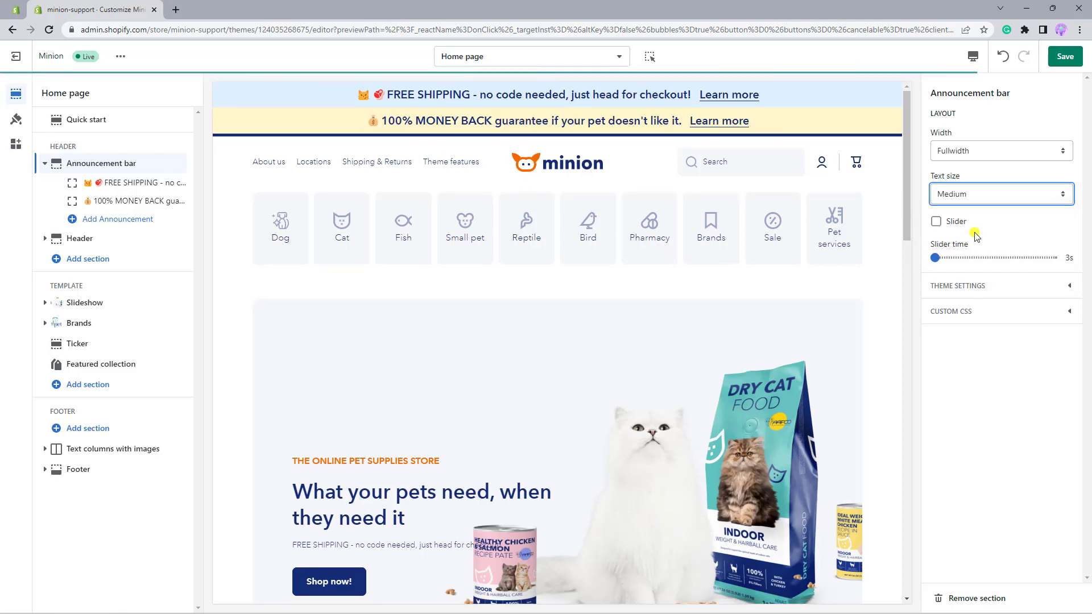
left_click(969, 196)
left_click(965, 240)
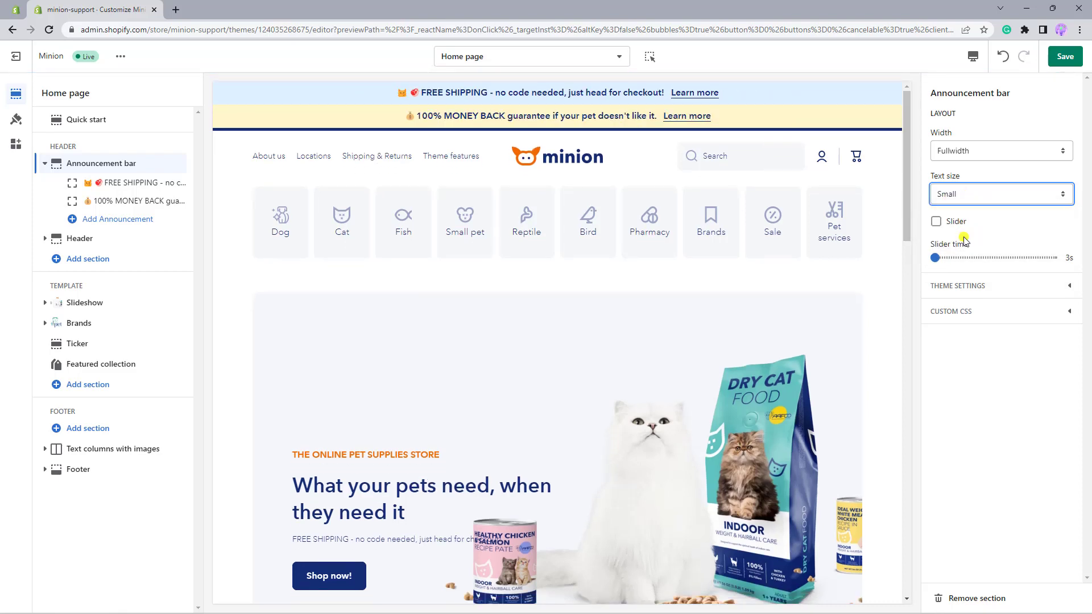
- Enable the announcement bar's slider, try a 13 s slider time, and set it back to 3 s
left_click(936, 222)
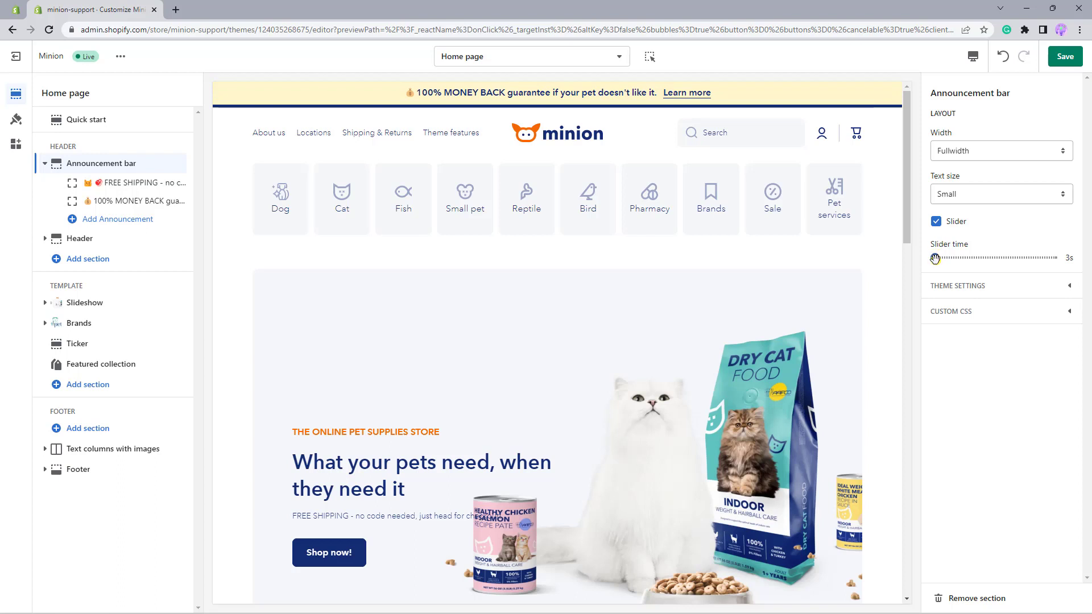
left_click_drag(935, 259, 978, 258)
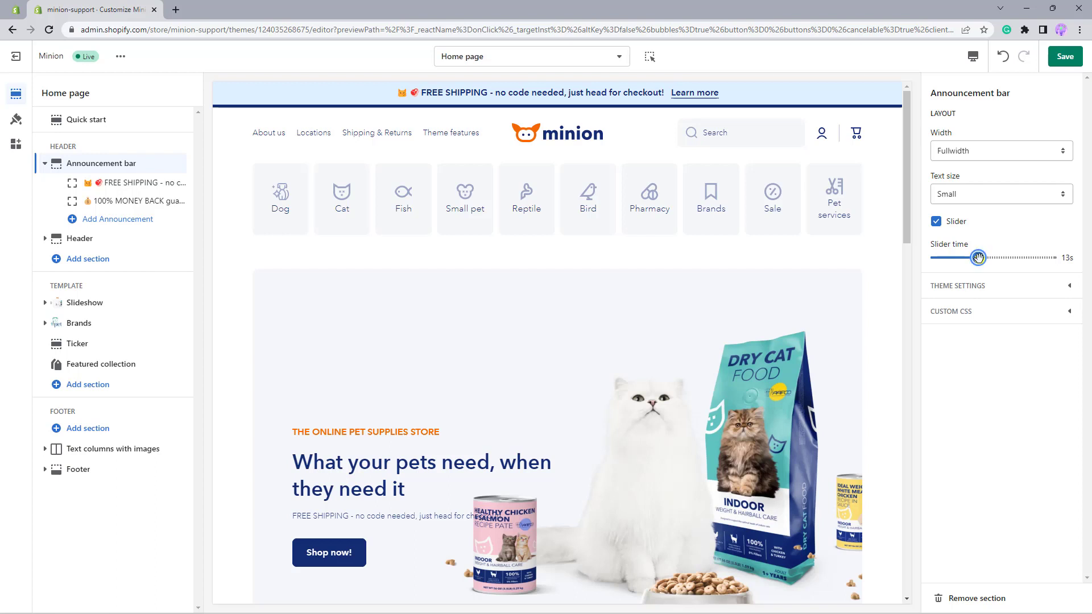
left_click_drag(978, 258, 934, 260)
- Add a Custom liquid section to the header group and move it above the Header section
left_click(102, 259)
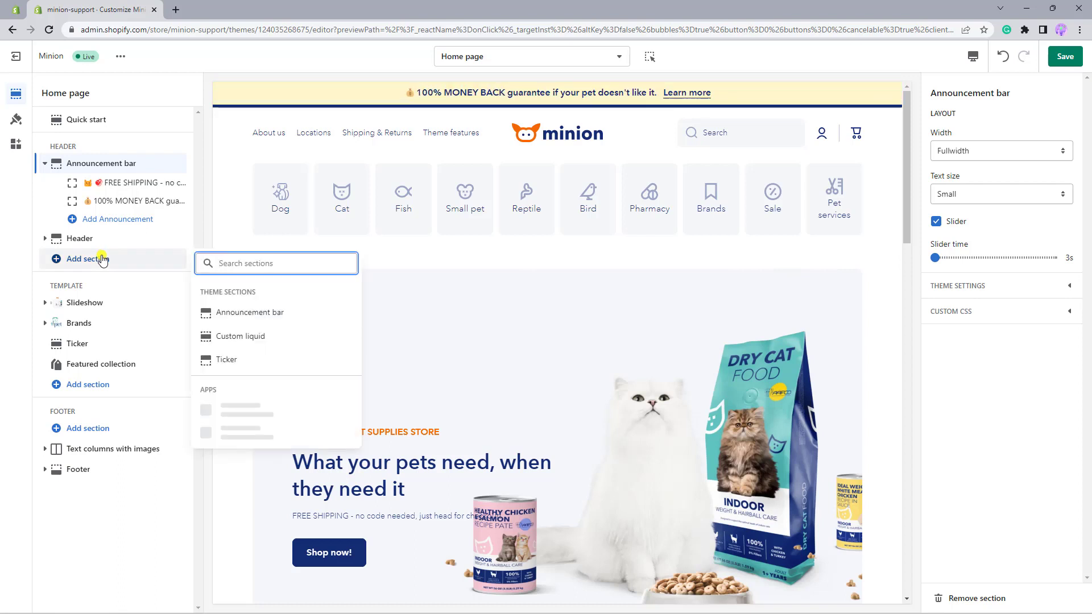
left_click(248, 339)
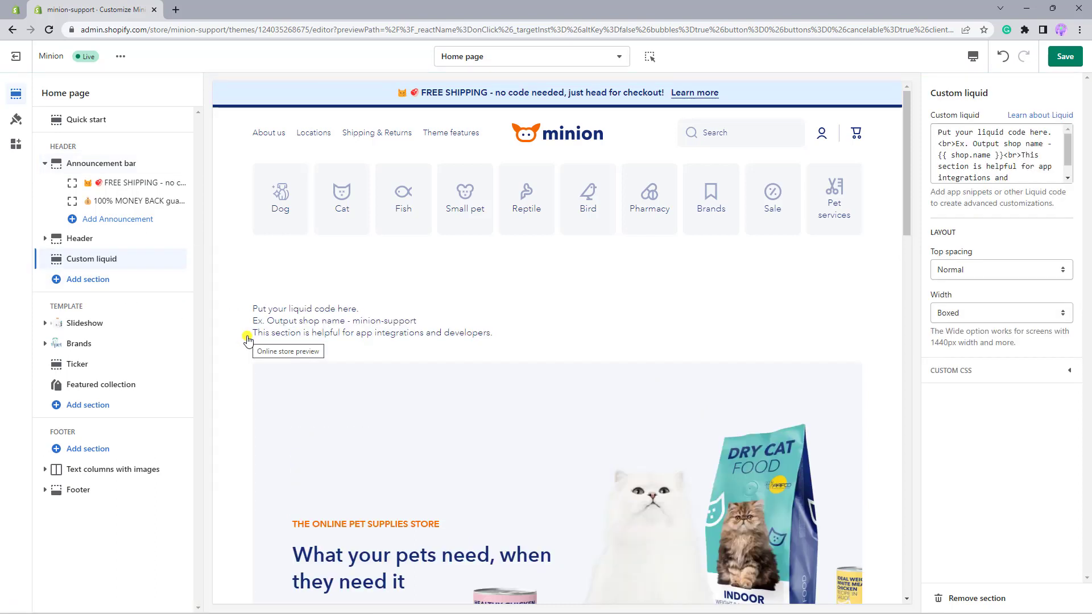
mouse_move(178, 261)
left_click_drag(178, 261, 177, 243)
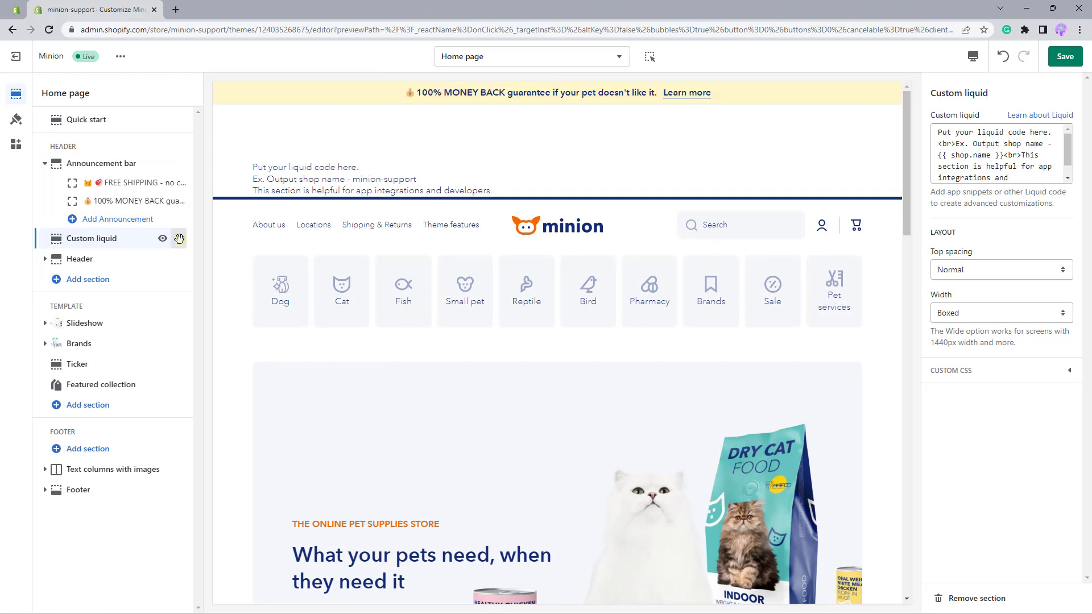
- Replace the custom liquid placeholder with the store's bold phone number and its postal address, separated by "|" and ending with <br></br>
left_click(983, 168)
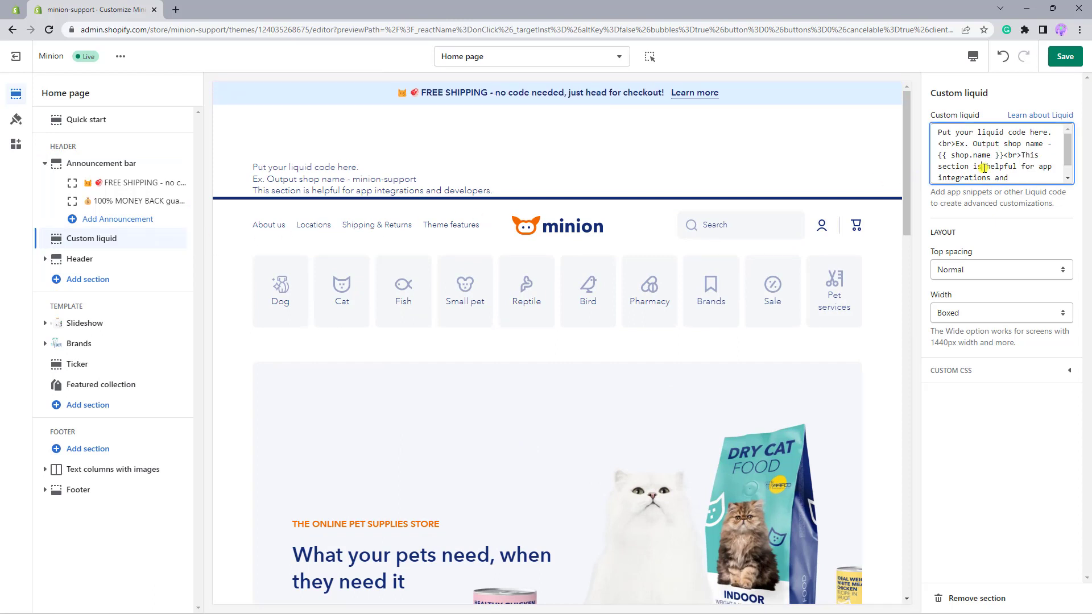
key("ctrl+a")
type("📞<strong> Tel: (123) 456-7890</strong> | 📫 7895 Piermont Dr NE Albuquerque, NM 198866, USA <br></br>")
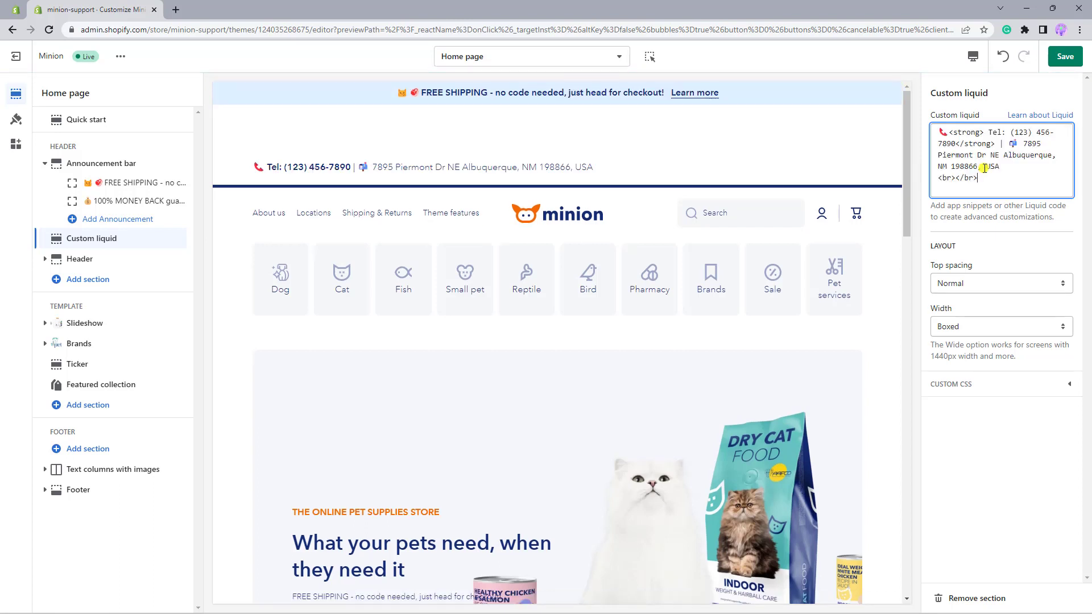
- Set the Custom liquid section's top spacing to Small and its width to Wide
left_click(967, 287)
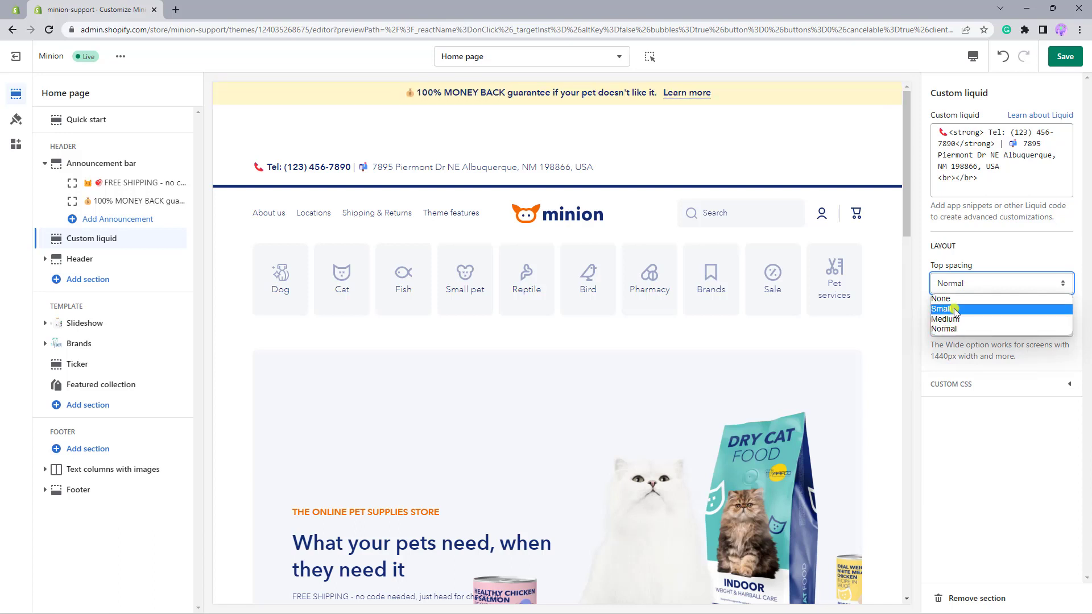
left_click(955, 310)
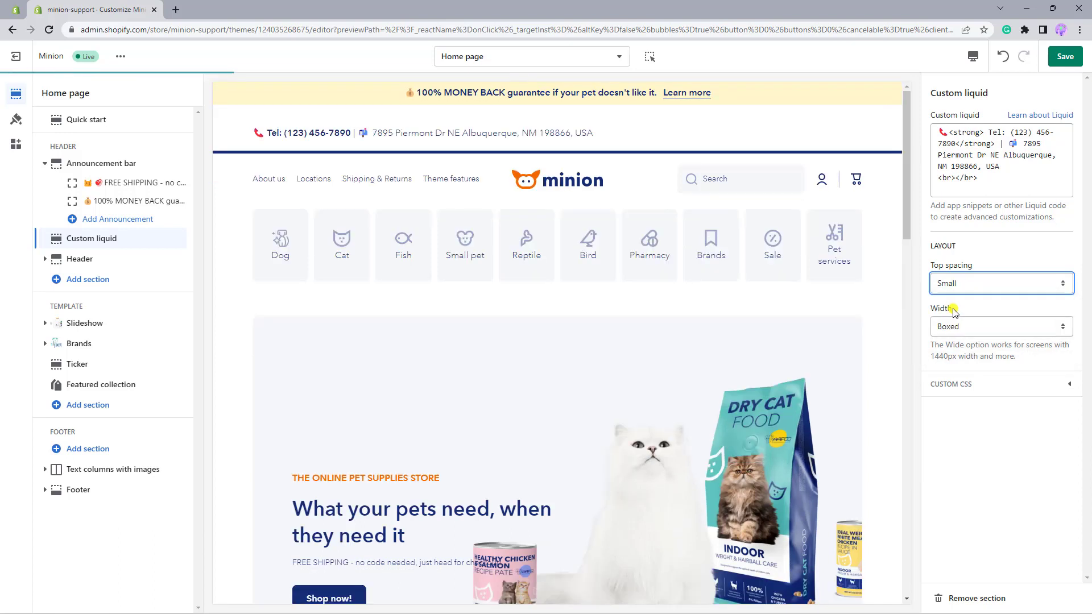
left_click(979, 328)
left_click(972, 348)
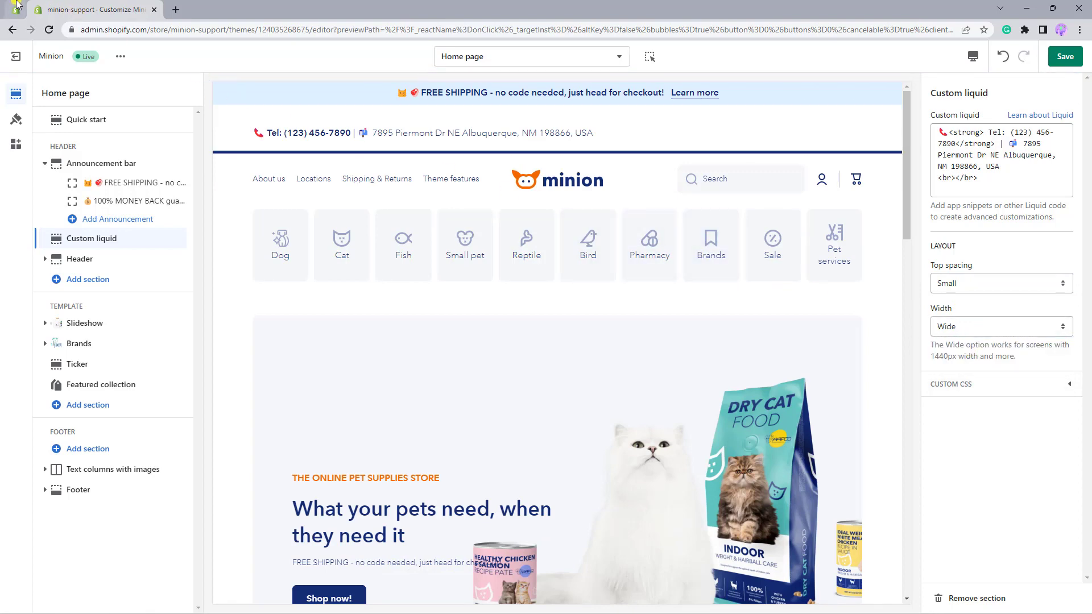
- Switch to the Minion theme's demo preview in the Shopify theme store and view the Tiles style
left_click(17, 4)
left_click(534, 65)
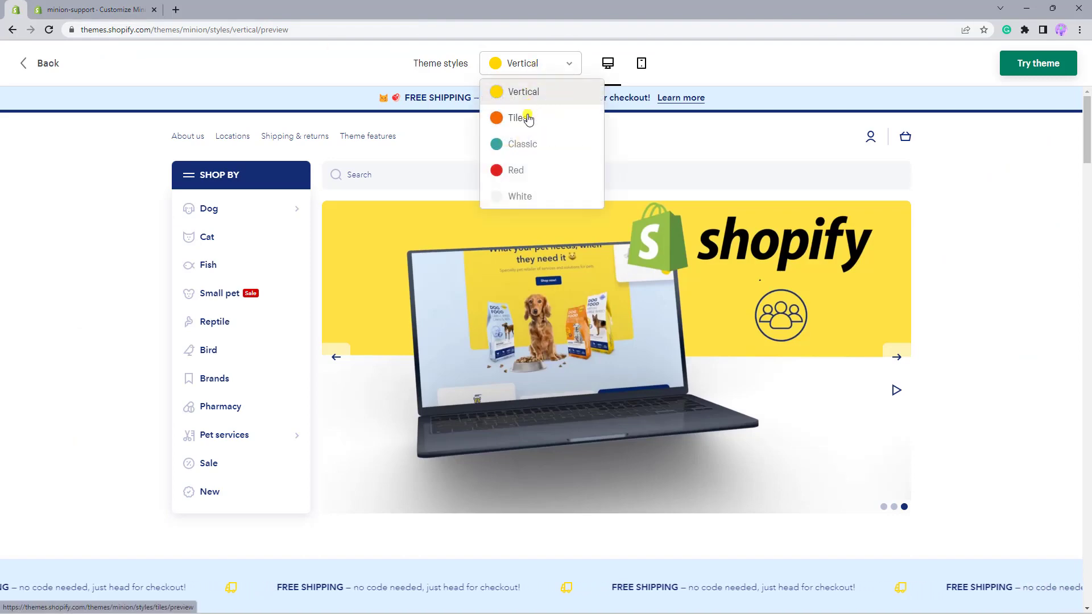
left_click(528, 118)
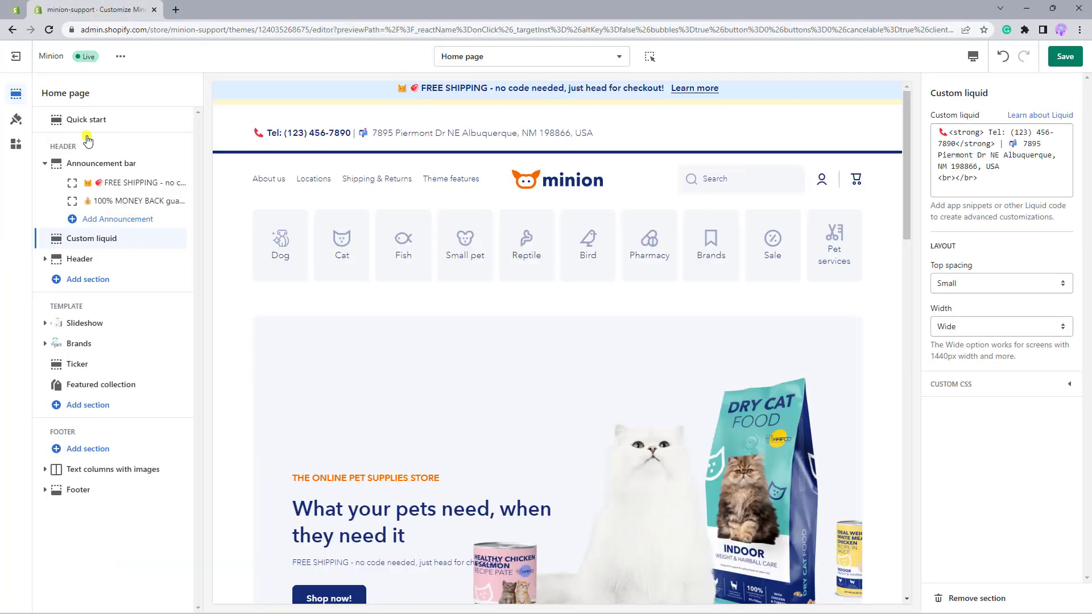
- Back in the theme editor, add a Ticker section to the header group
left_click(96, 282)
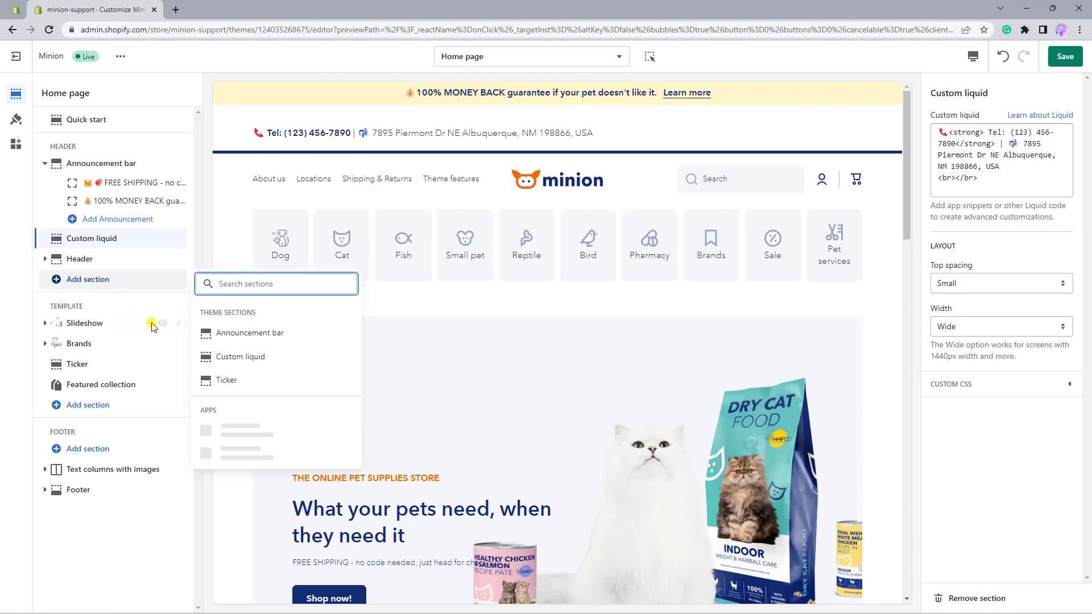
left_click(235, 378)
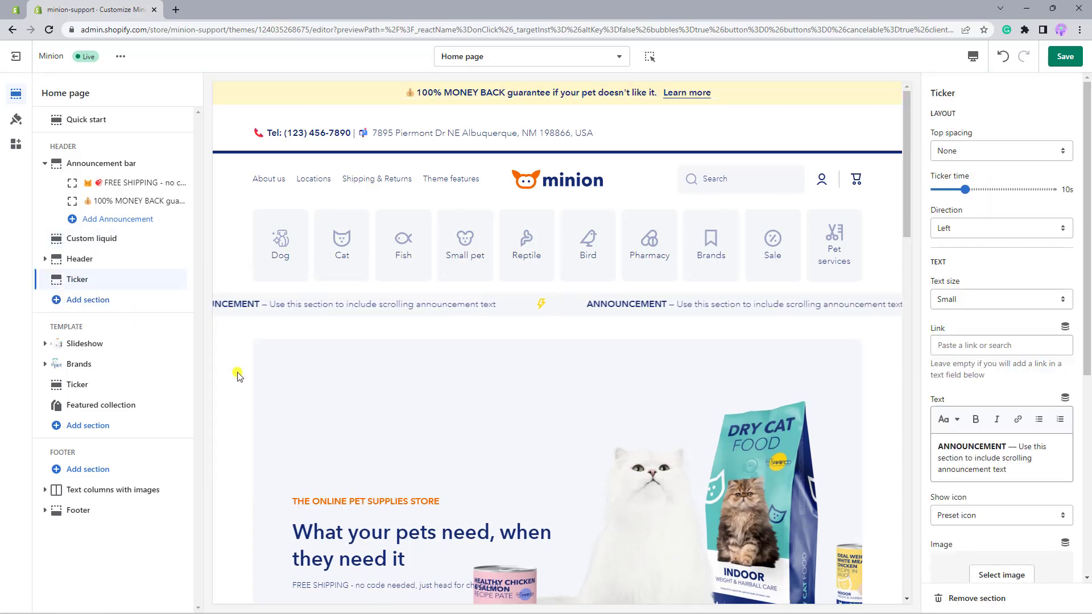
- Try the Small, Medium and Normal top spacings on the header ticker, and set it back to None
left_click(978, 149)
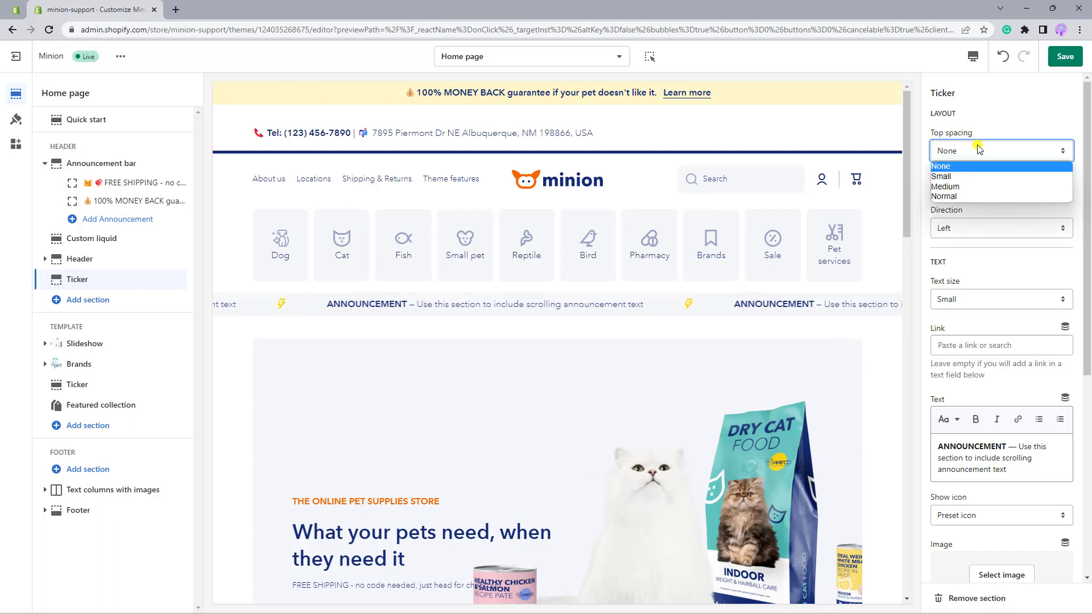
left_click(979, 176)
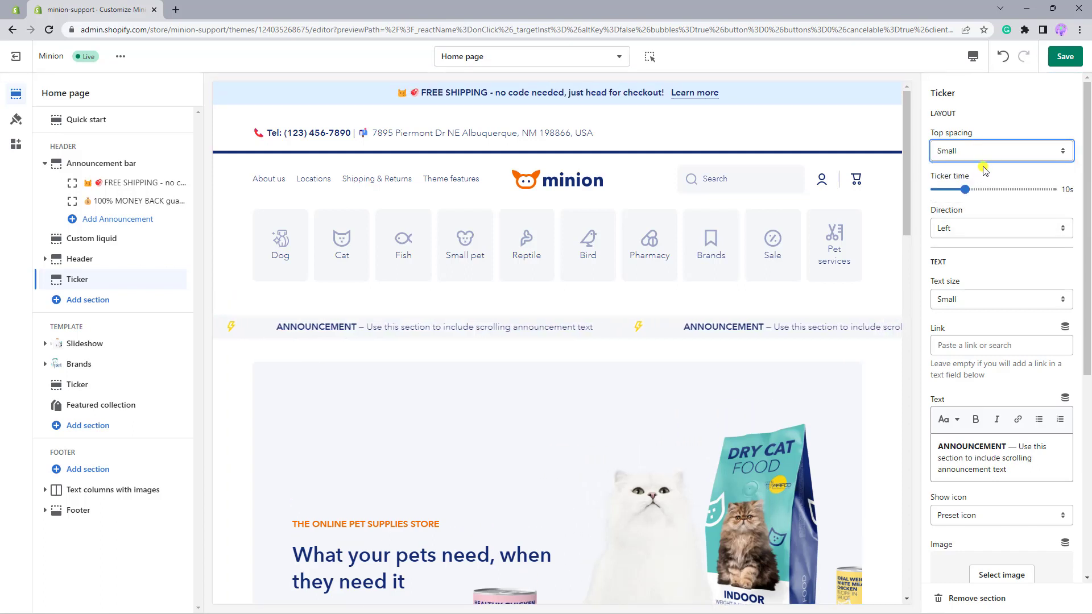
left_click(992, 150)
left_click(989, 188)
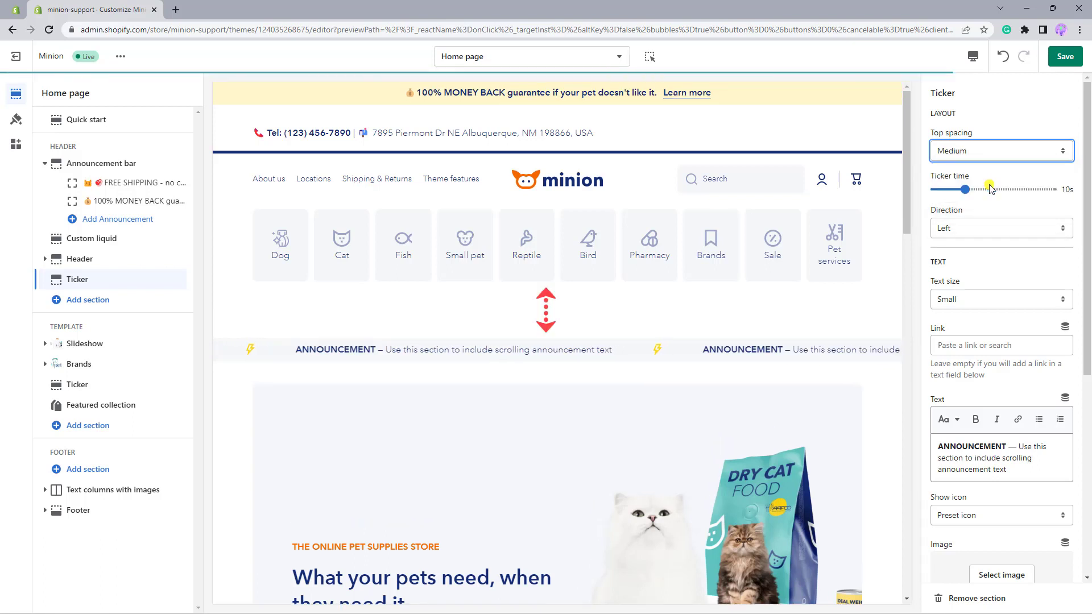
left_click(992, 151)
left_click(988, 195)
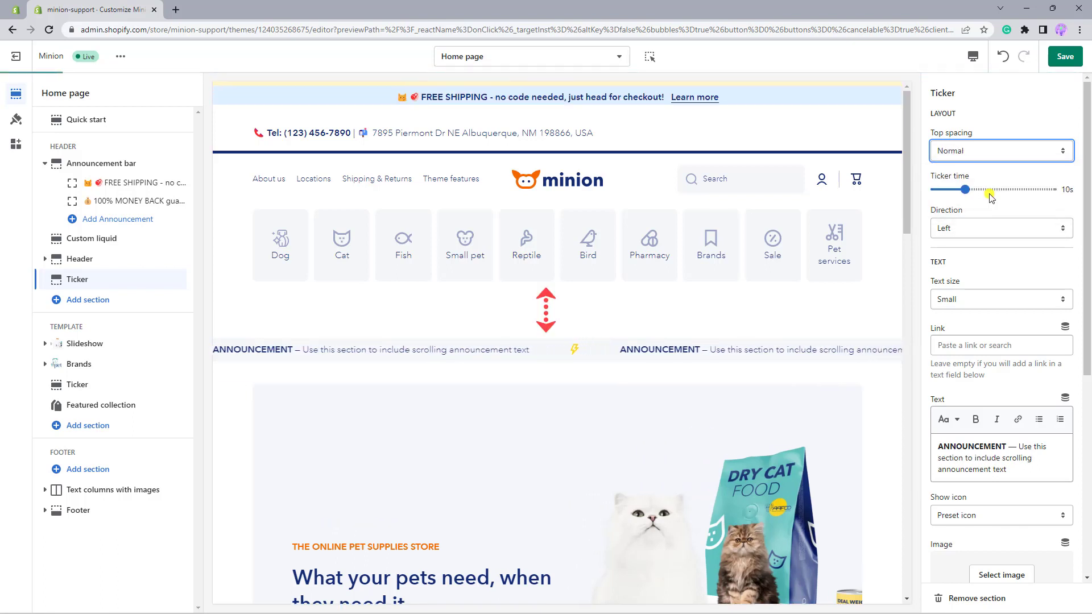
left_click(990, 150)
left_click(988, 162)
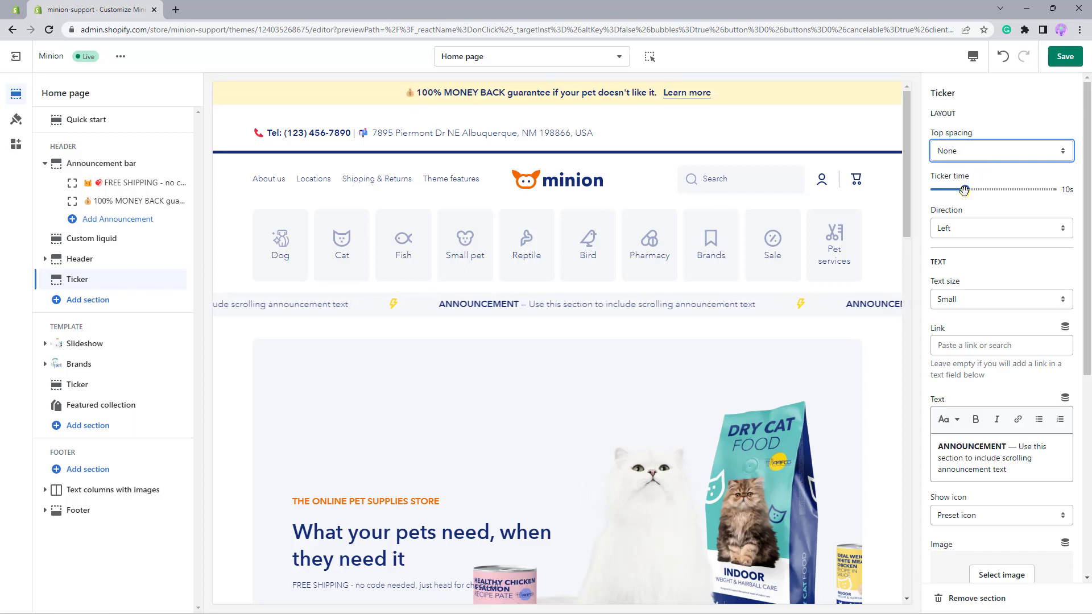
- Try a ticker time of 30 s, return it to 10 s, and set the header ticker's direction to Right
left_click_drag(965, 189, 1040, 189)
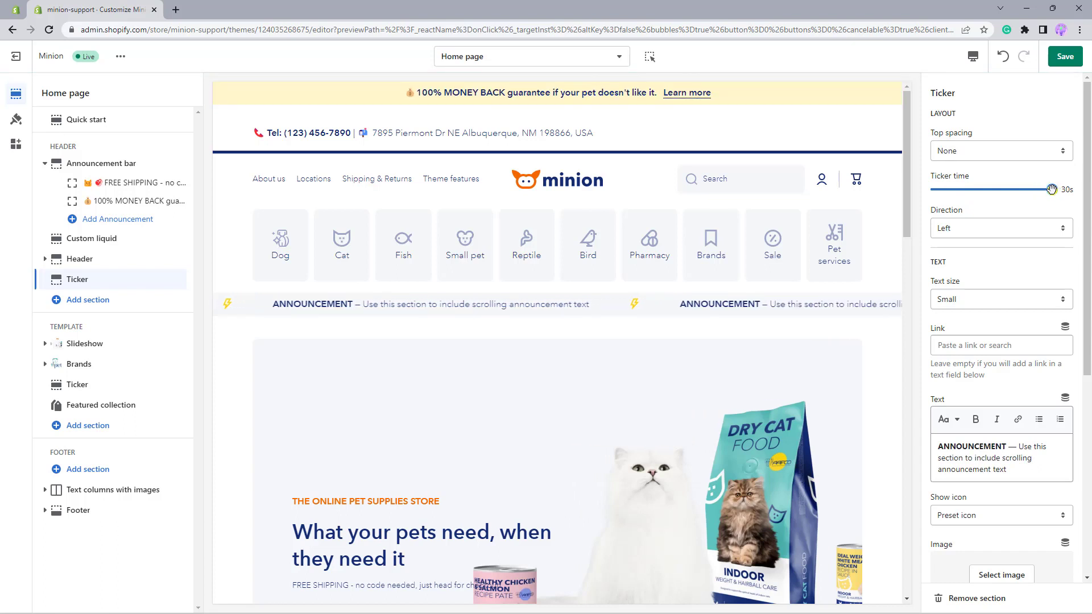
left_click_drag(996, 189, 964, 189)
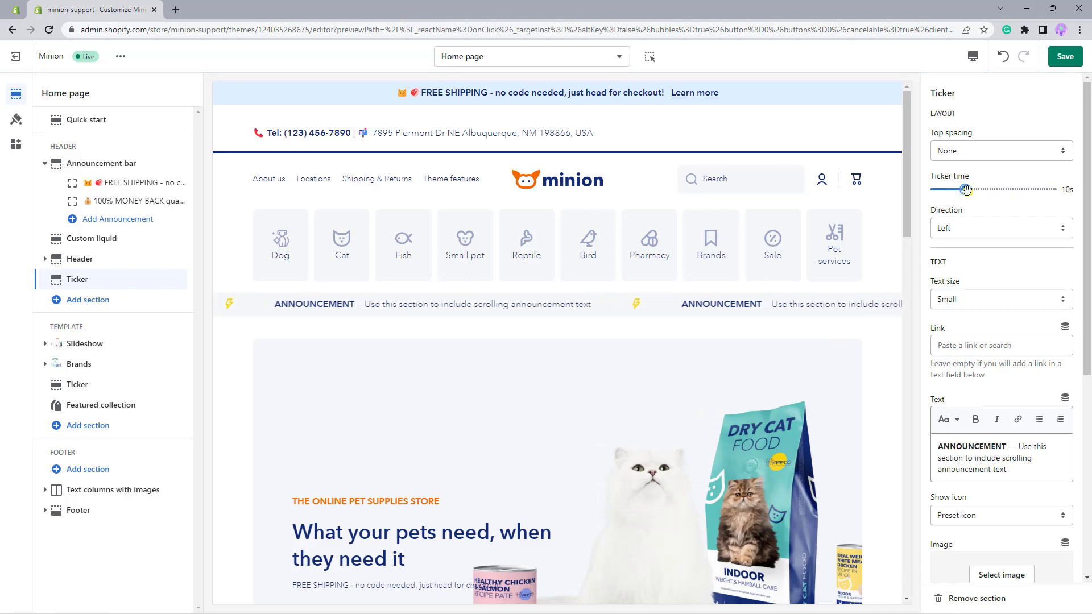
left_click(972, 228)
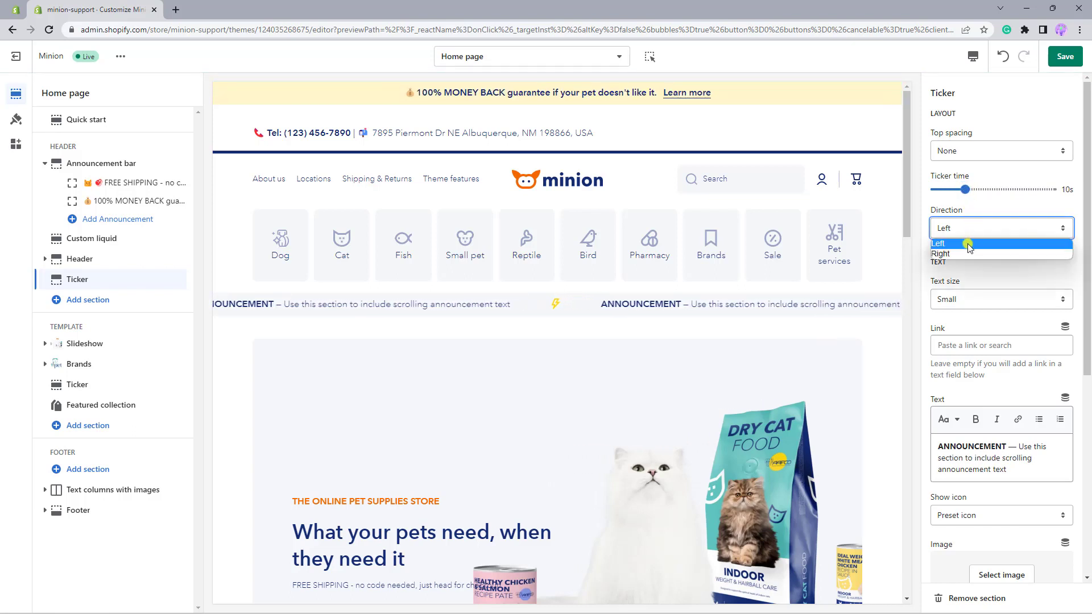
left_click(967, 254)
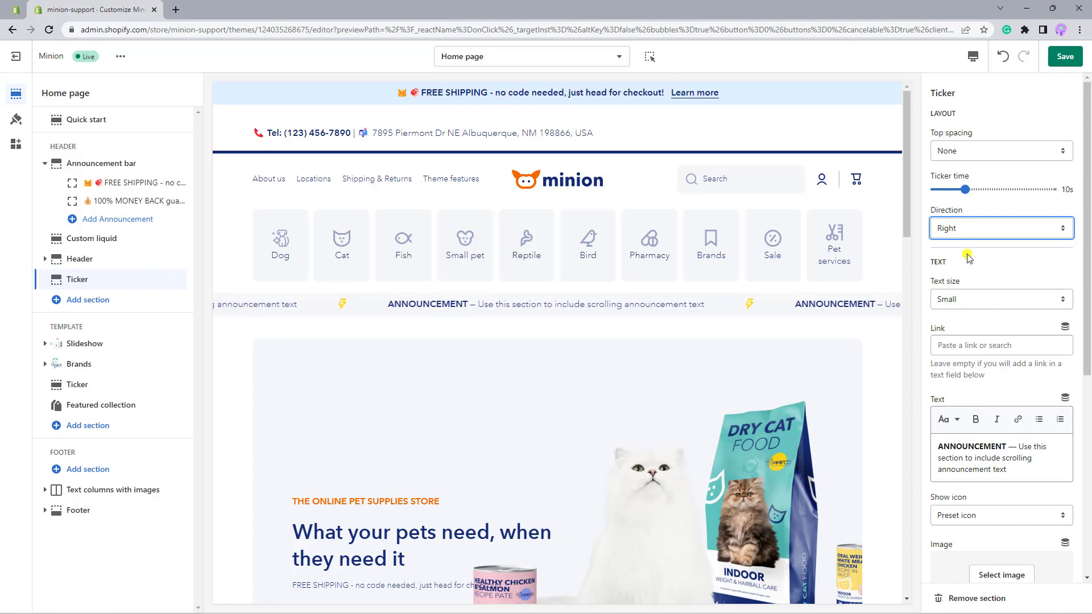
- Try the Big and Normal text sizes on the header ticker, and set it to Medium
left_click(970, 297)
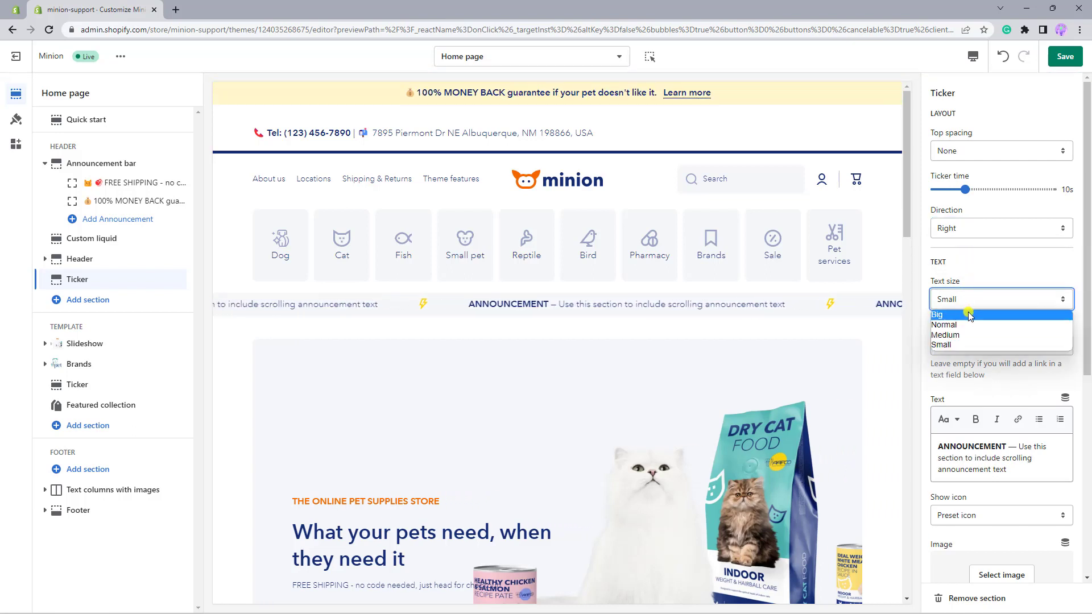
left_click(968, 314)
left_click(967, 299)
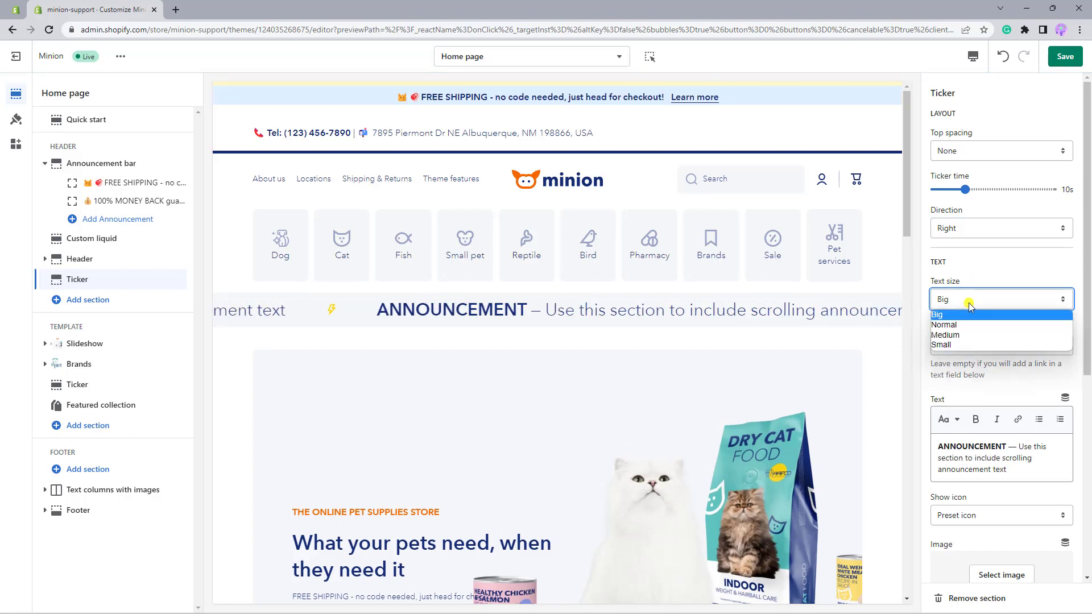
left_click(964, 325)
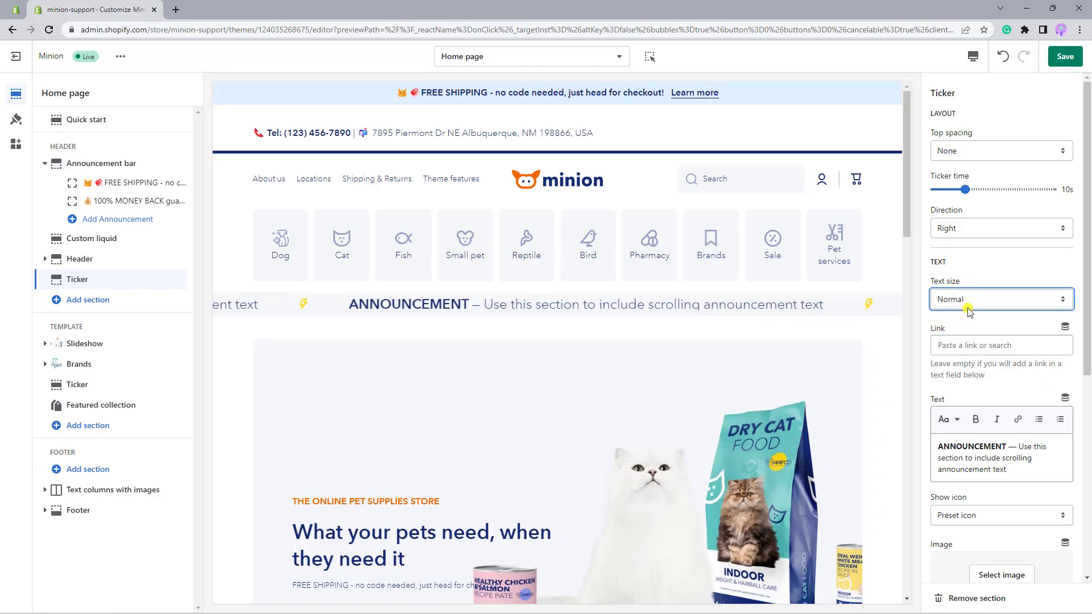
left_click(967, 300)
left_click(963, 335)
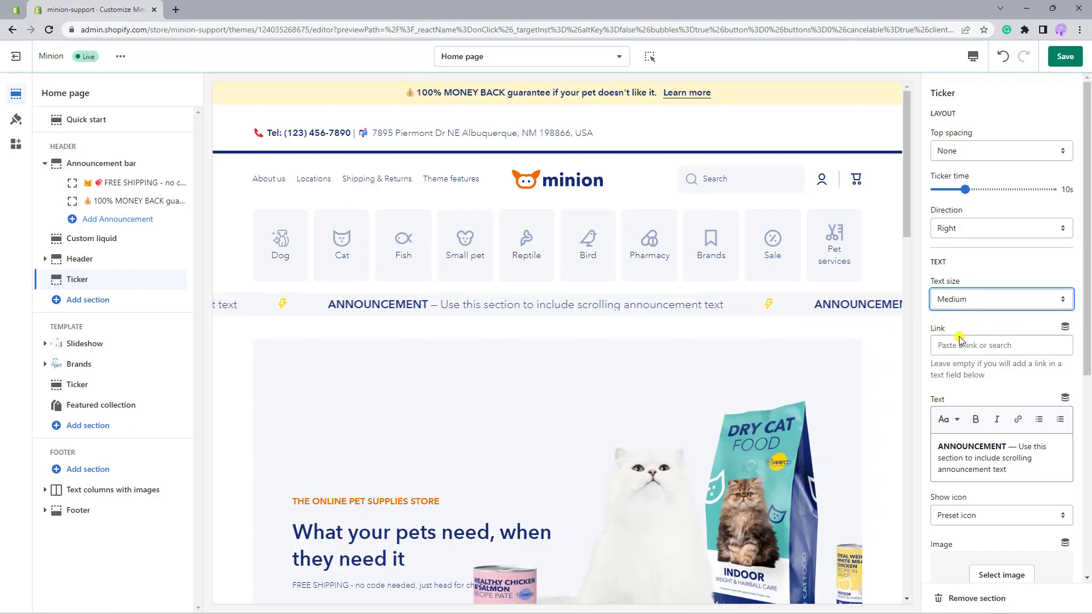
left_click(968, 303)
left_click(961, 345)
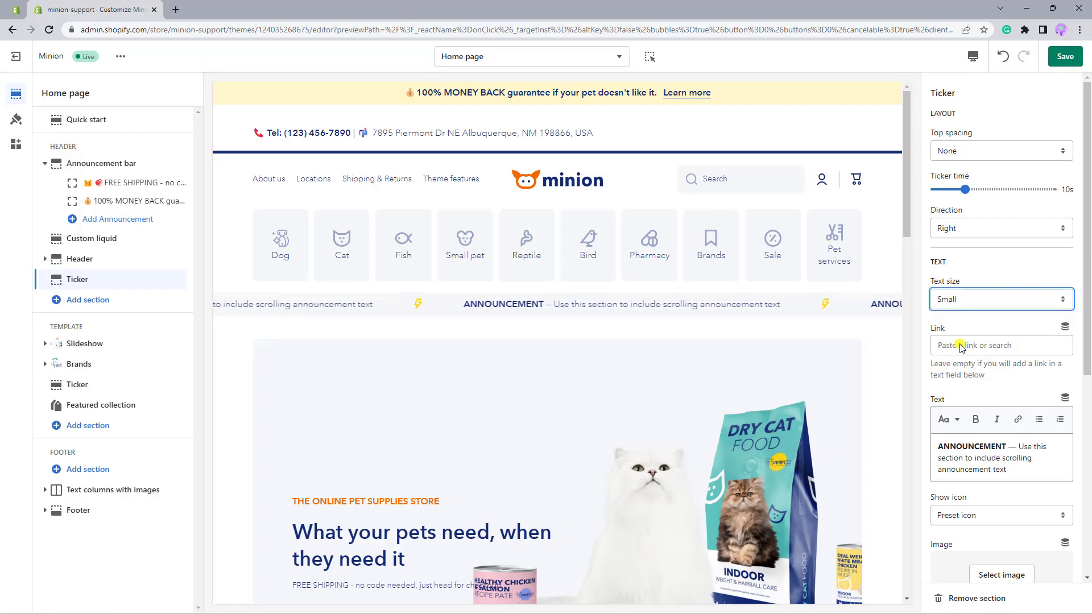
left_click(960, 345)
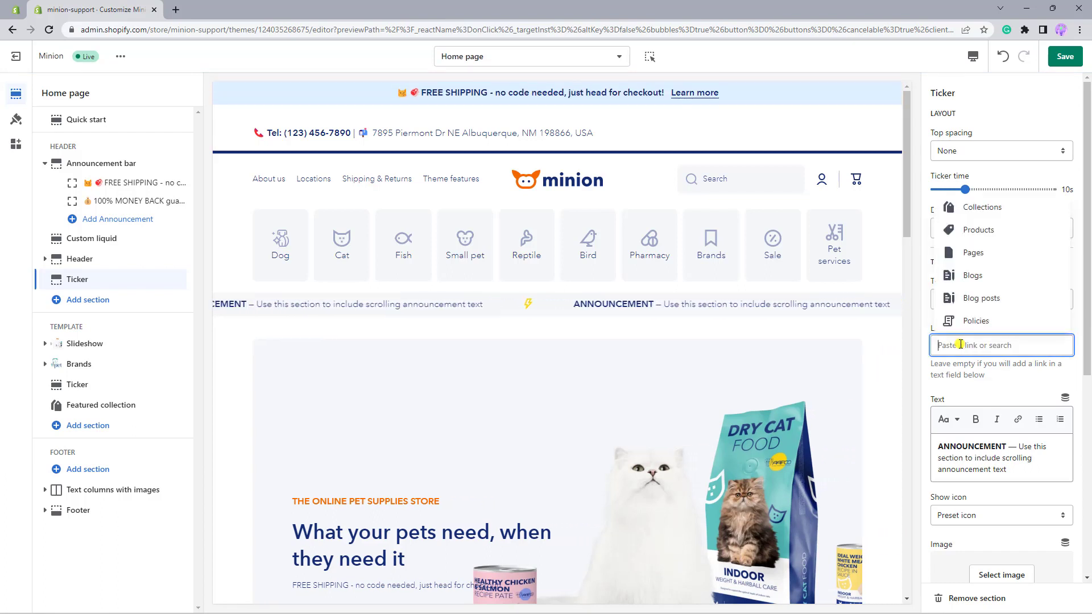
type("https://themes.shopify.com/themes/minion/styles/tiles/preview")
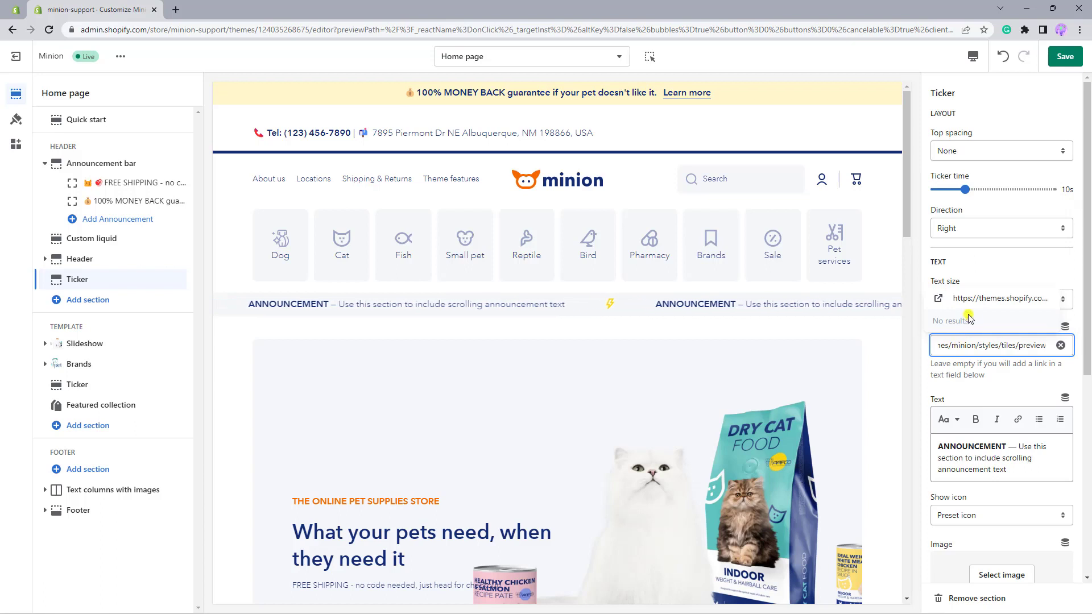
left_click(969, 300)
- Replace the ticker text with "MEGA SALE! Special up to 30% OFF!", making "MEGA SALE!" and "30% OFF!" bold
scroll(972, 307, "down", 1)
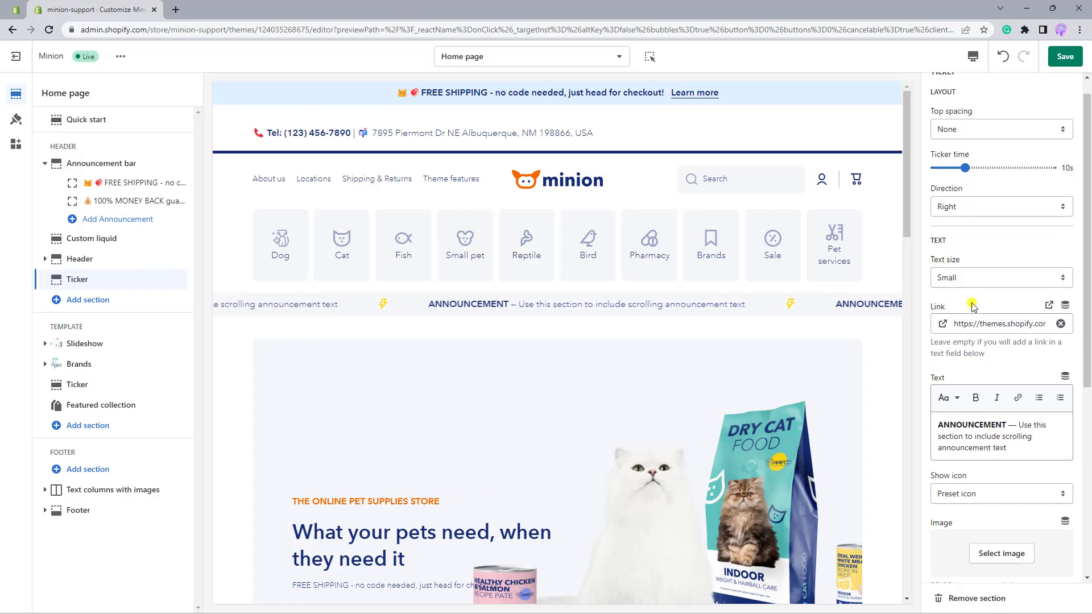
scroll(973, 307, "down", 3)
left_click_drag(1013, 300, 938, 272)
type("MEGA ")
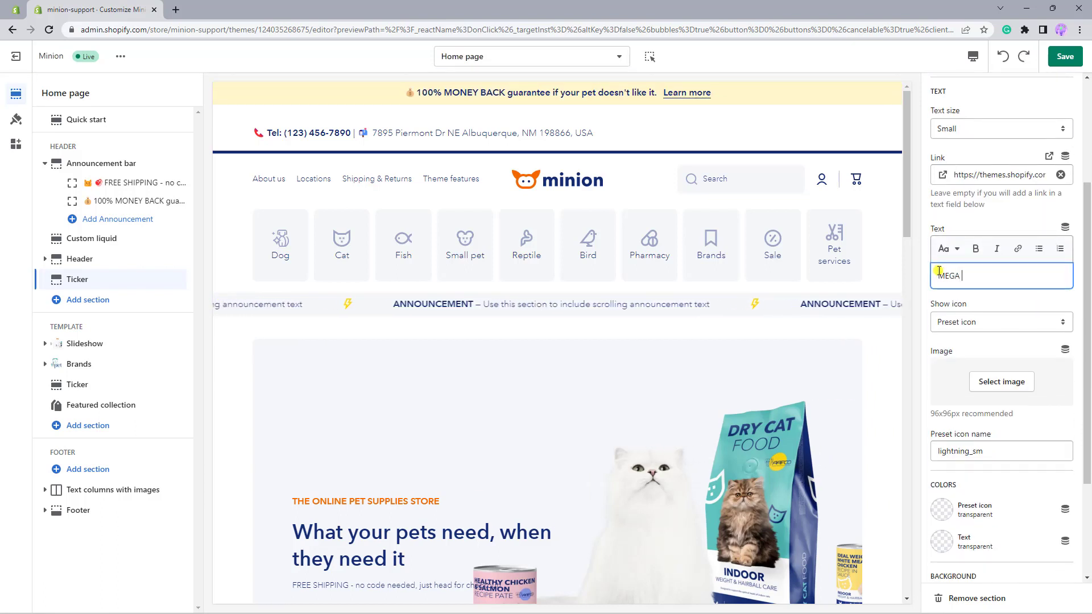
type("SALE! Special ")
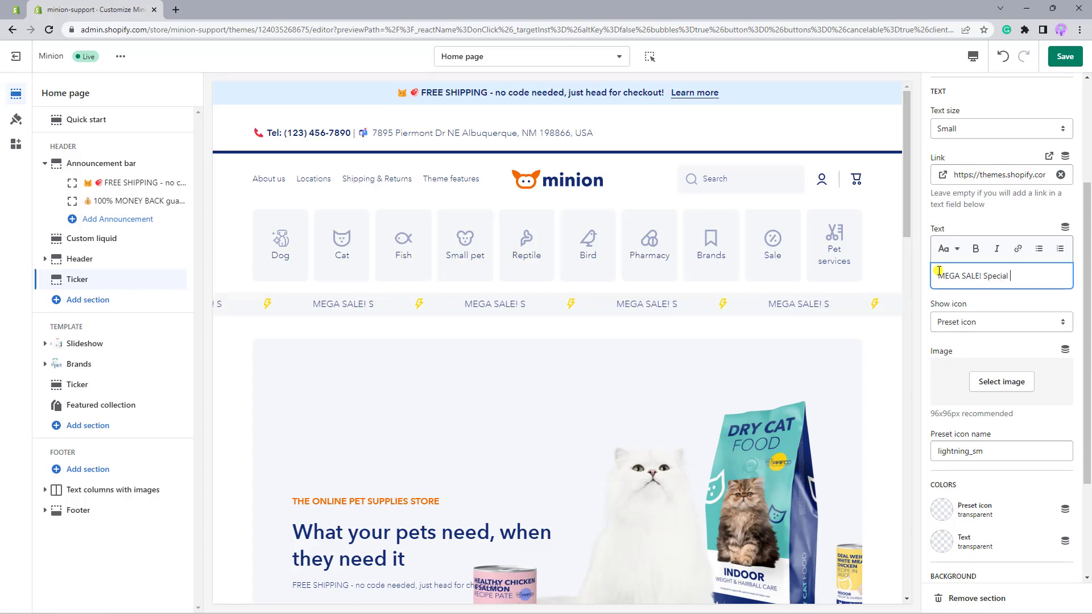
type("up to 30")
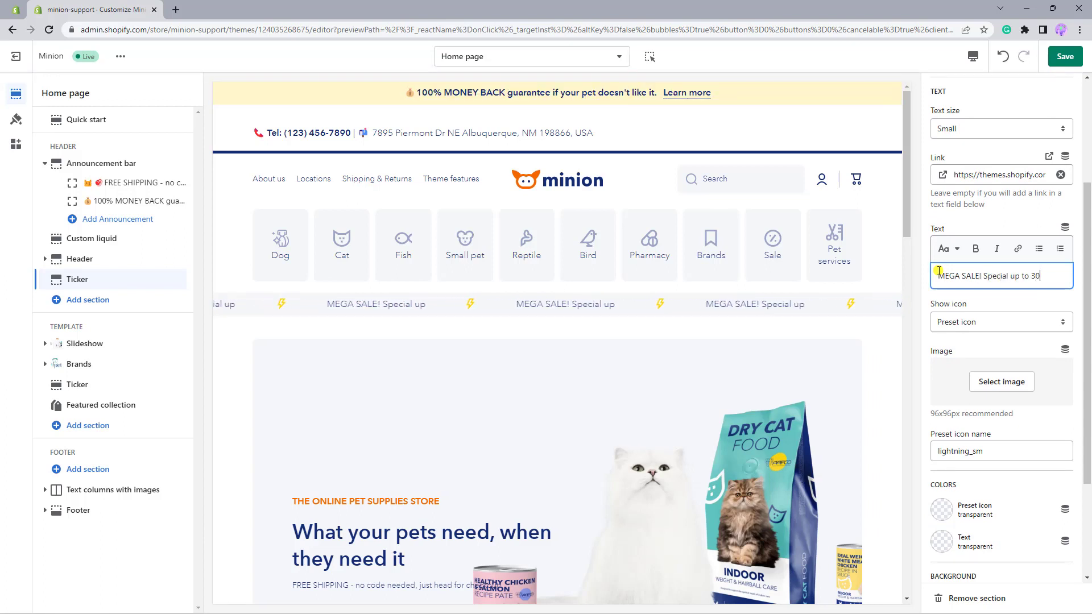
type("% OFF!")
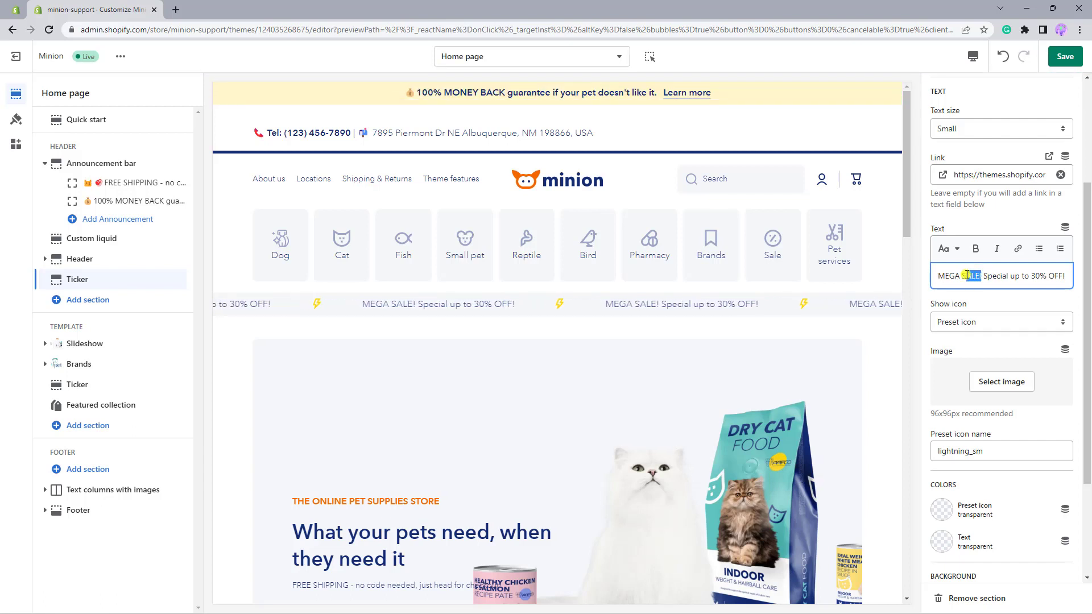
key("ctrl+b")
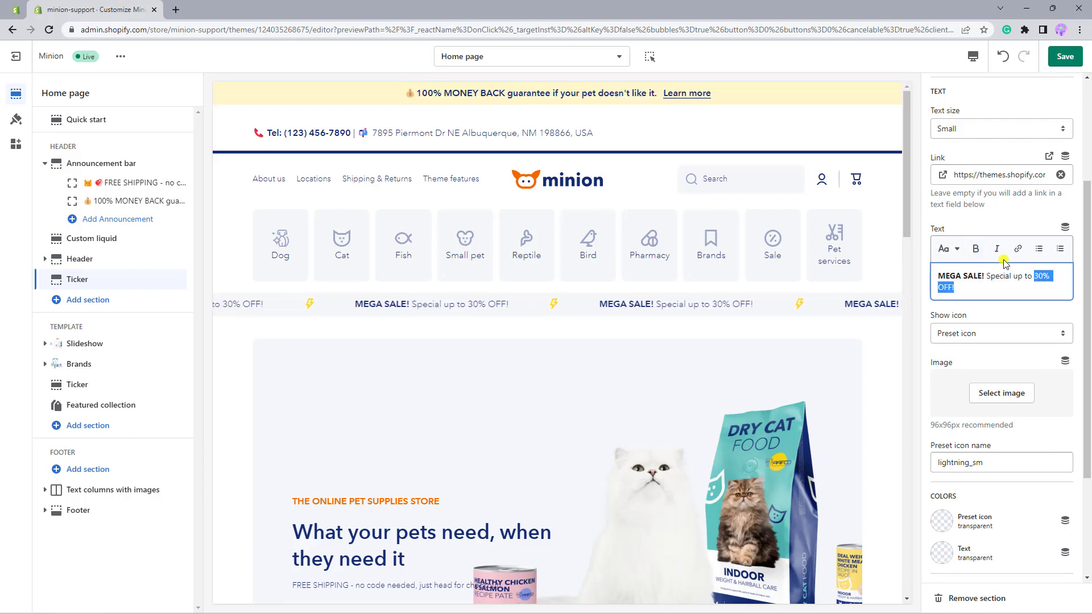
left_click(975, 248)
- Try hiding the ticker's icon, and switch it to Image using the green Petify logo from the image library
left_click(986, 334)
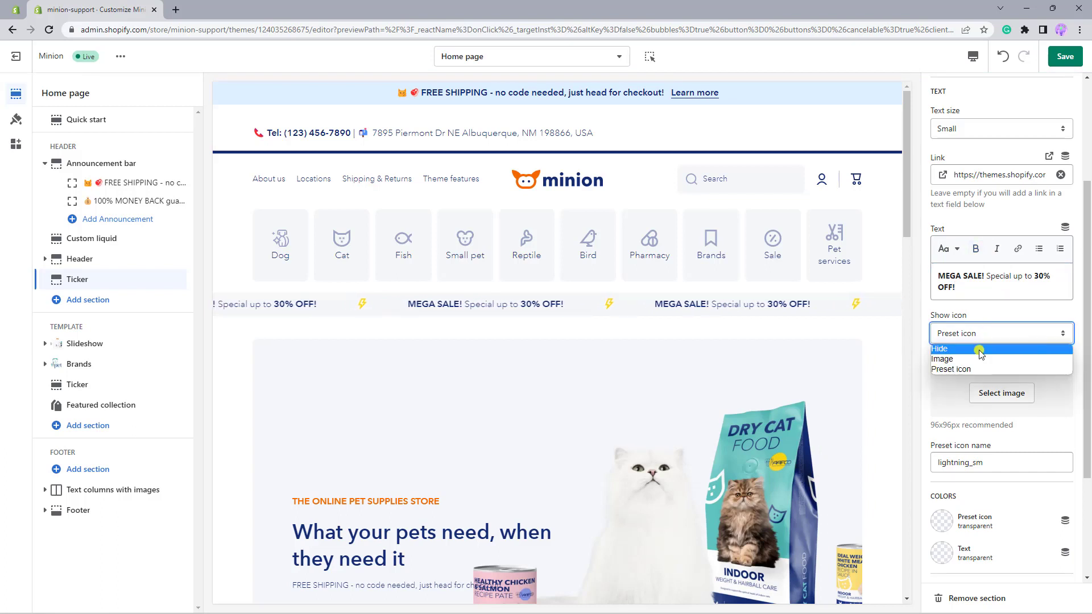
left_click(978, 348)
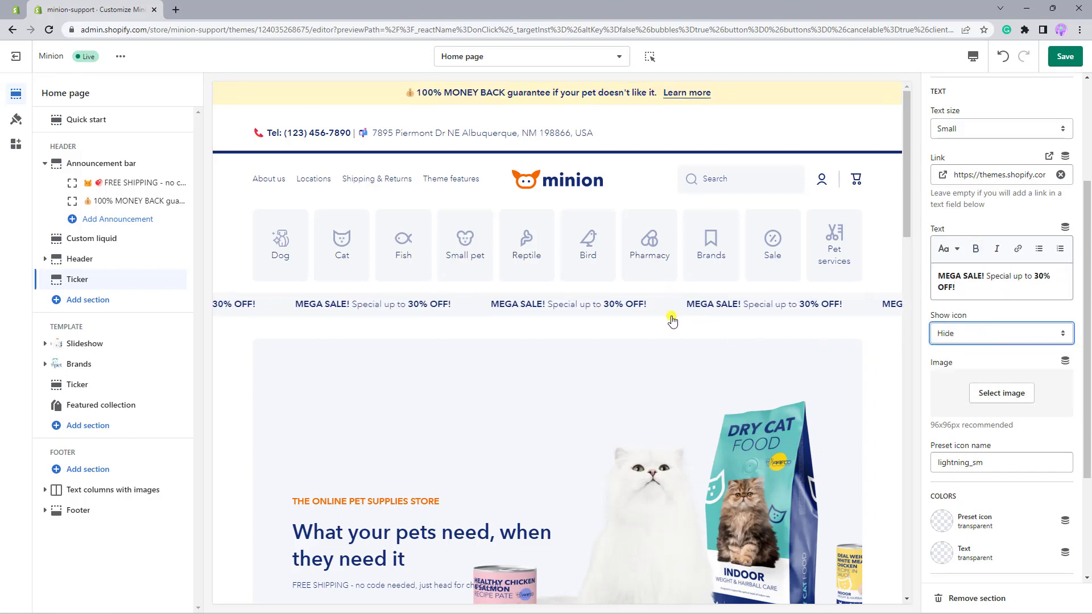
left_click(955, 336)
left_click(959, 357)
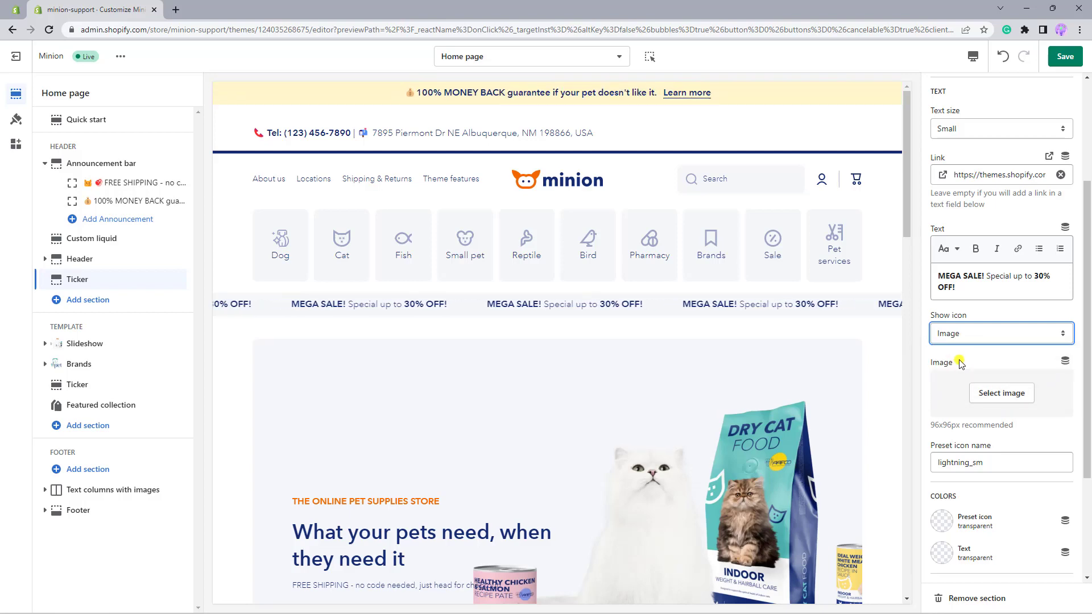
left_click(990, 397)
scroll(991, 402, "down", 3)
scroll(991, 402, "down", 3)
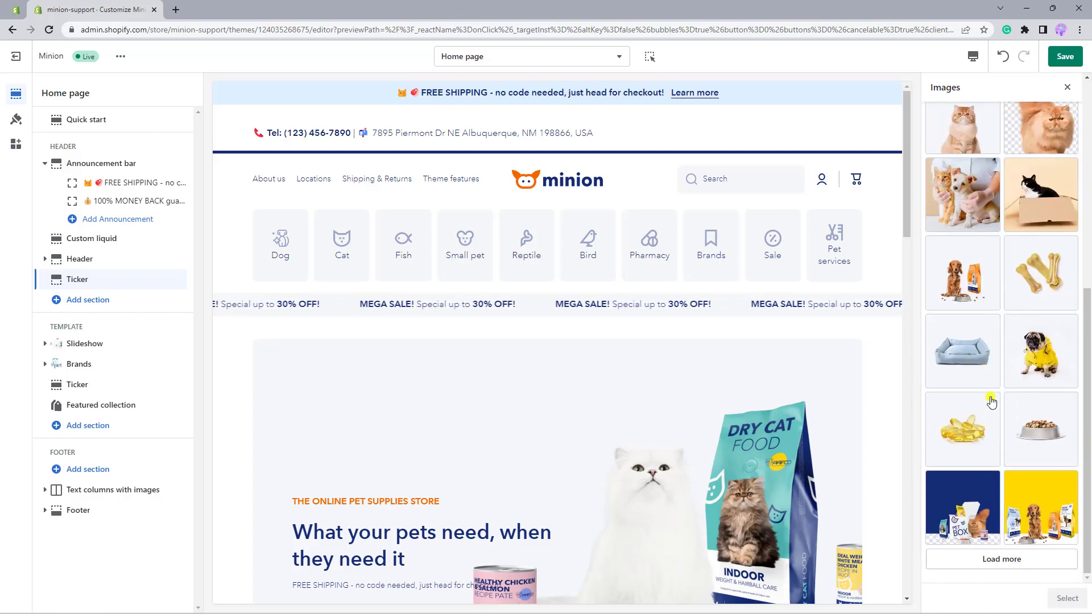
left_click(1012, 563)
scroll(1014, 563, "down", 4)
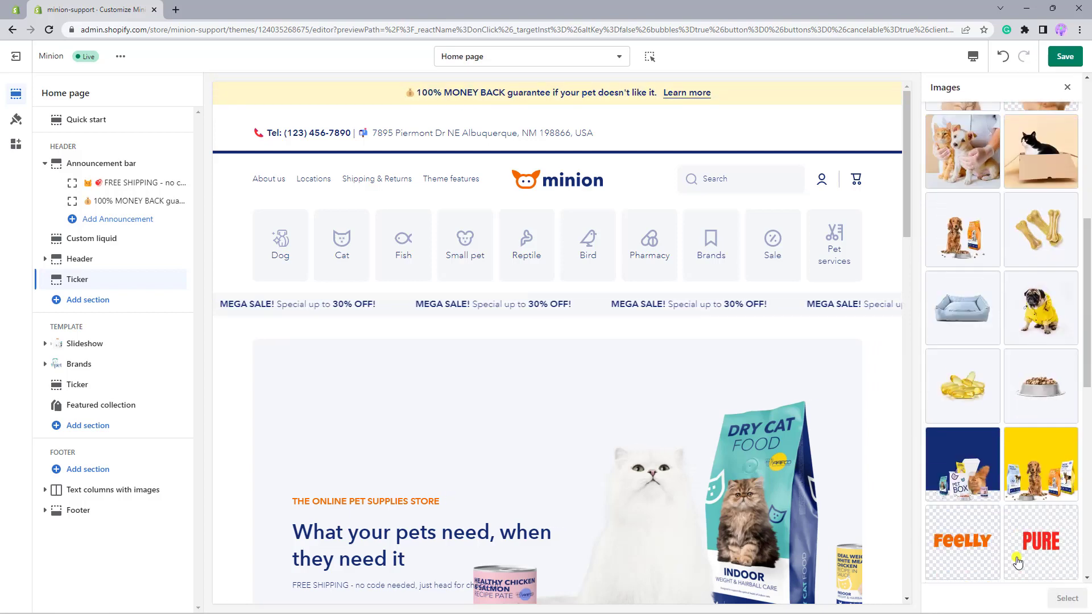
left_click(1040, 437)
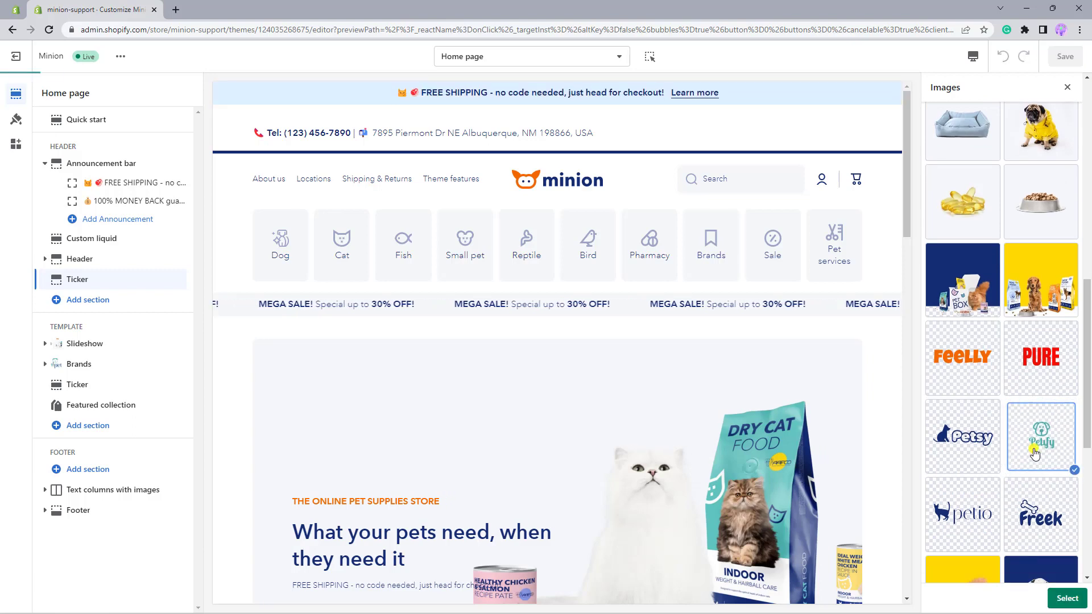
left_click(1067, 598)
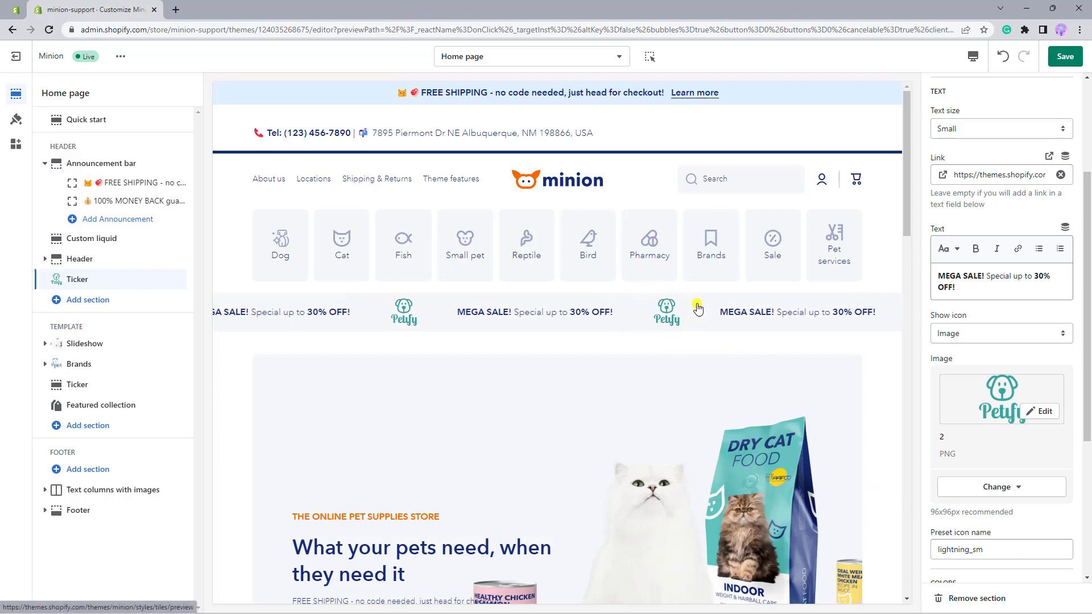
- Switch the ticker's displayed icon back to the preset icon and select its preset icon name
left_click(966, 336)
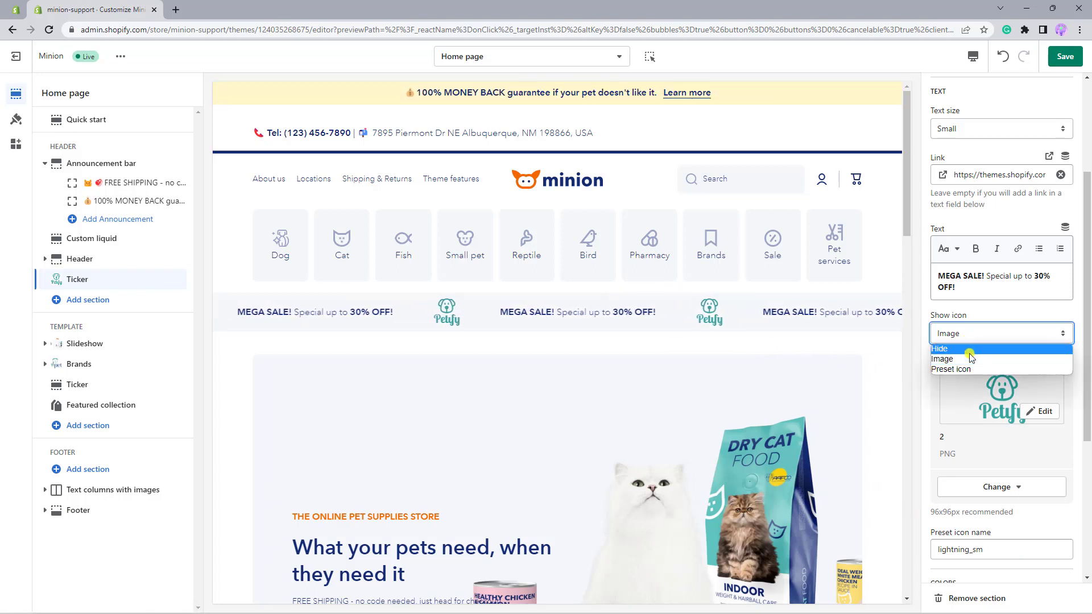
left_click(971, 370)
scroll(973, 373, "down", 4)
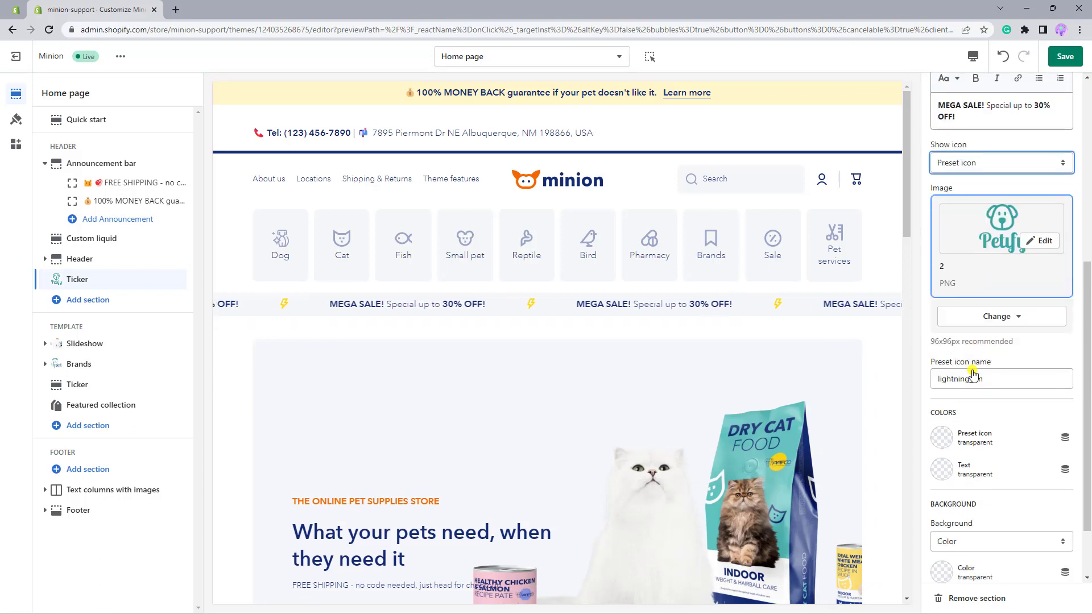
left_click_drag(984, 323, 944, 322)
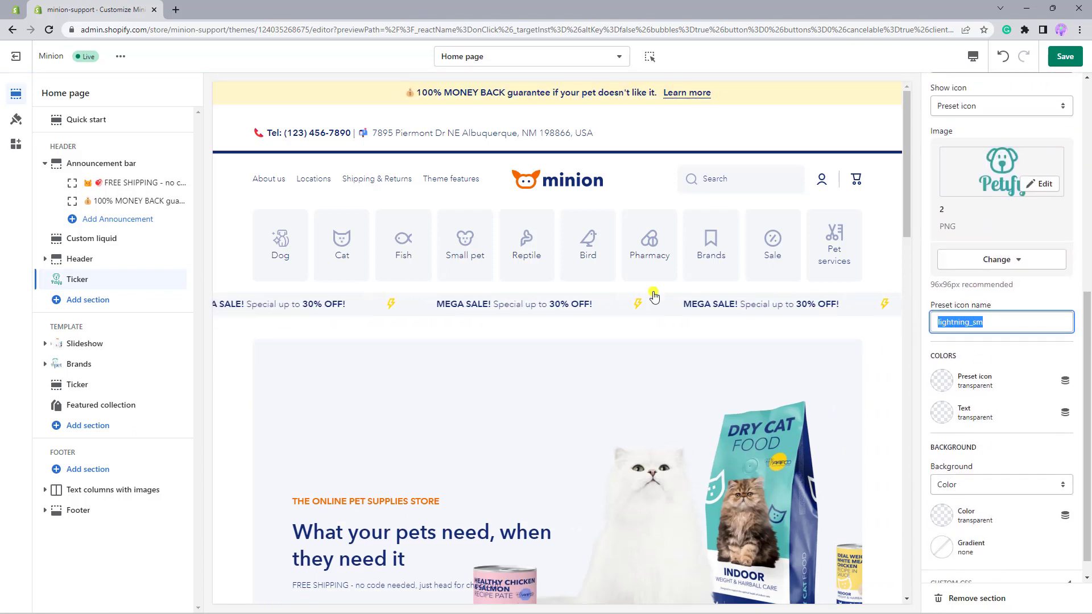
- Open the Minion icon list linked in the Quick start information and look through the available preset icon names
left_click(104, 106)
left_click(94, 119)
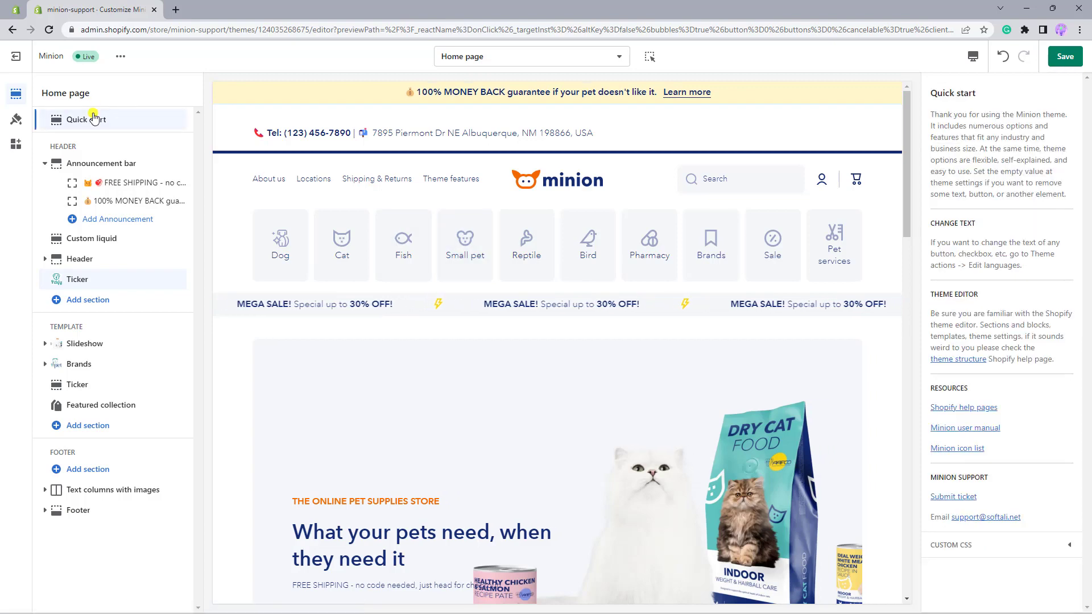
left_click(978, 448)
scroll(957, 407, "down", 10)
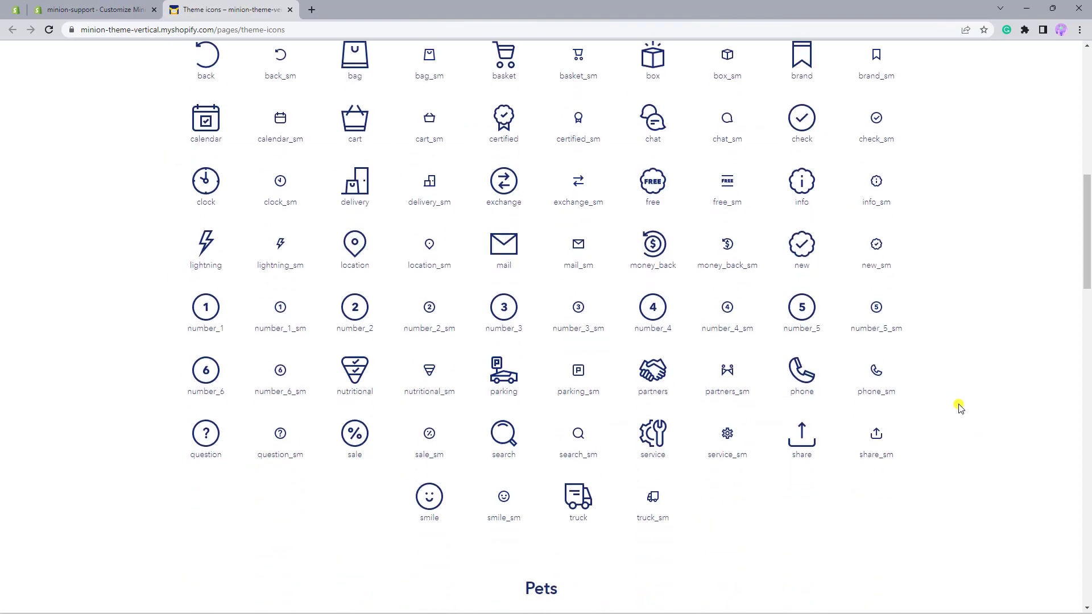
scroll(958, 407, "down", 20)
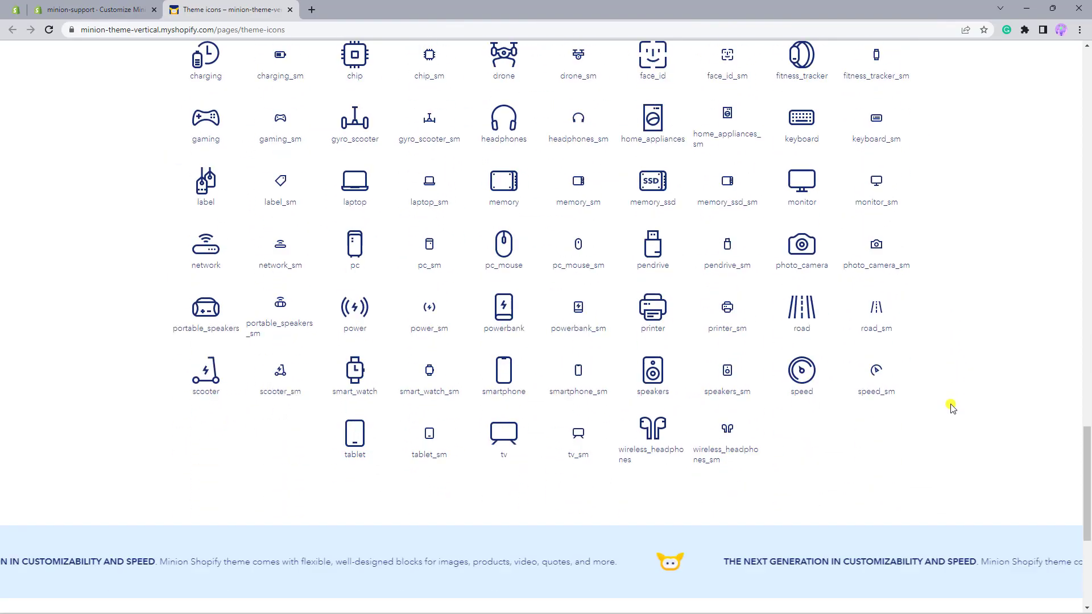
scroll(951, 408, "down", 2)
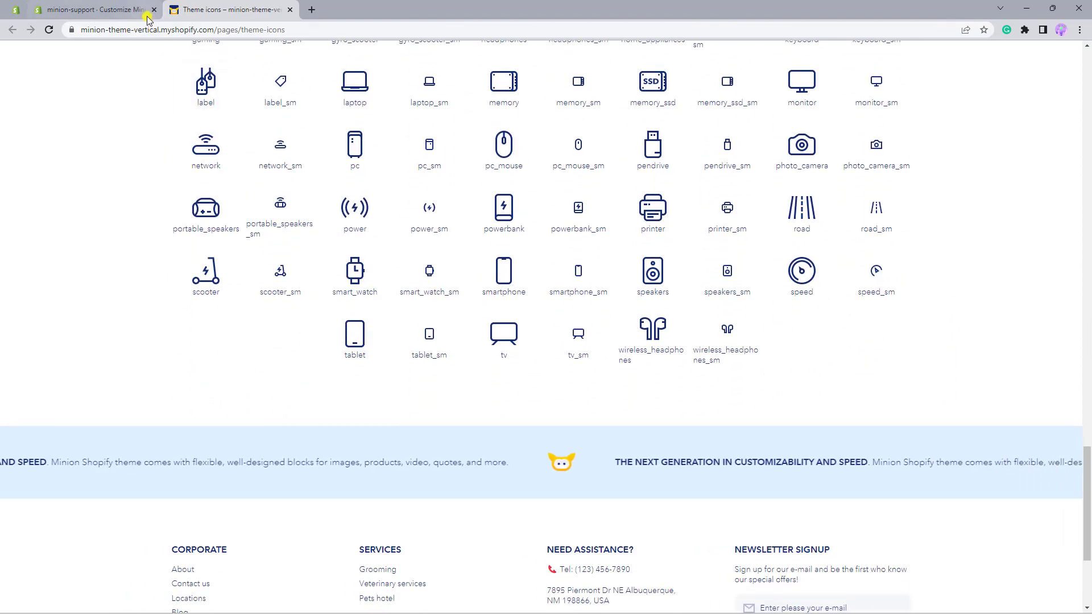
- Back in the theme editor, set the header ticker's preset icon colour to orange #EF6C00
left_click(91, 9)
left_click(138, 283)
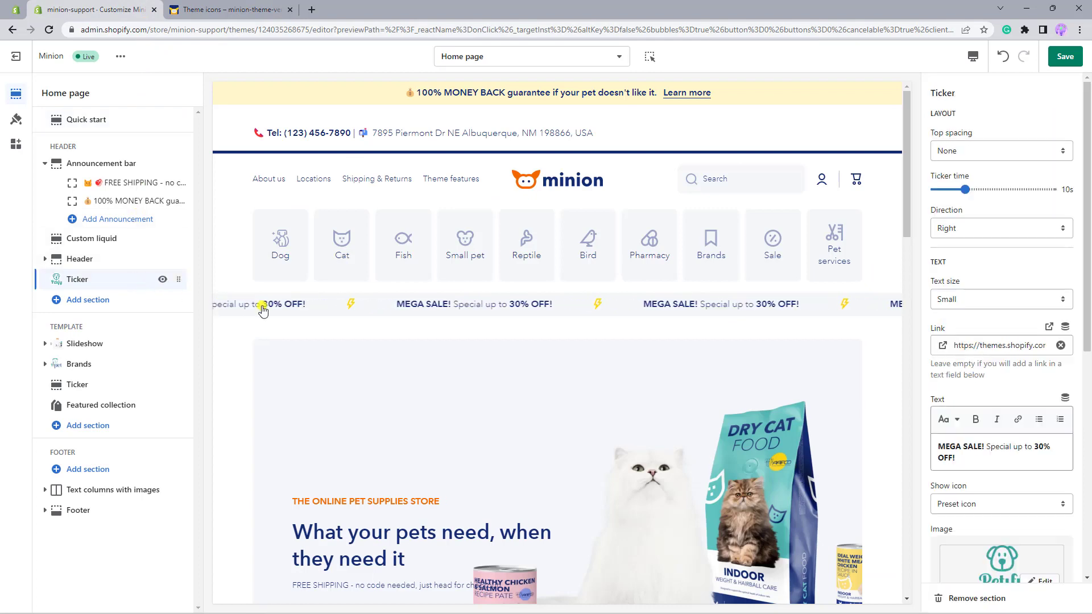
scroll(945, 387, "down", 7)
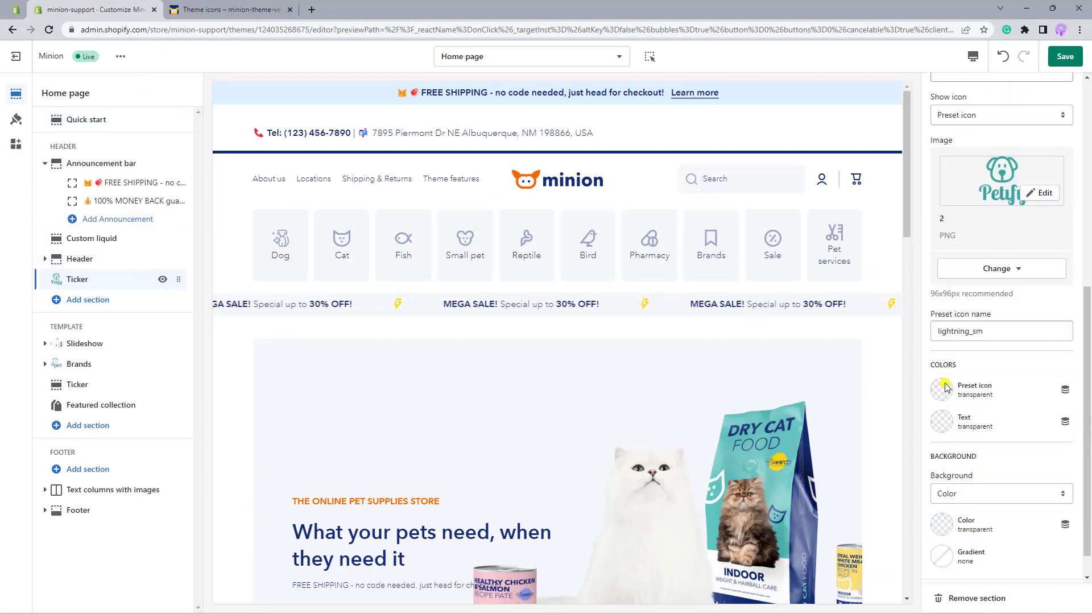
left_click(940, 358)
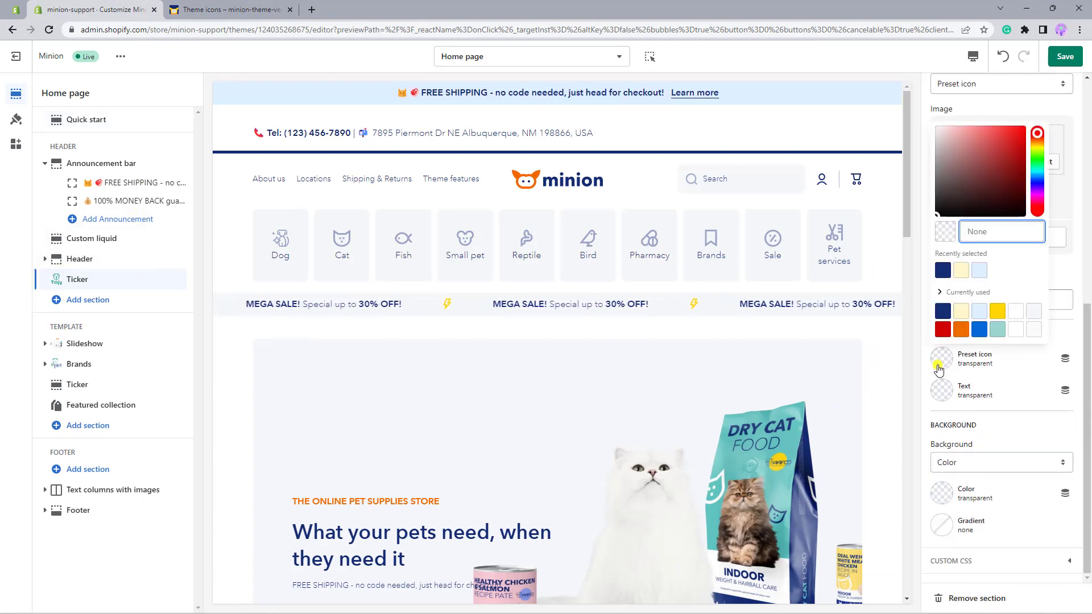
left_click(960, 330)
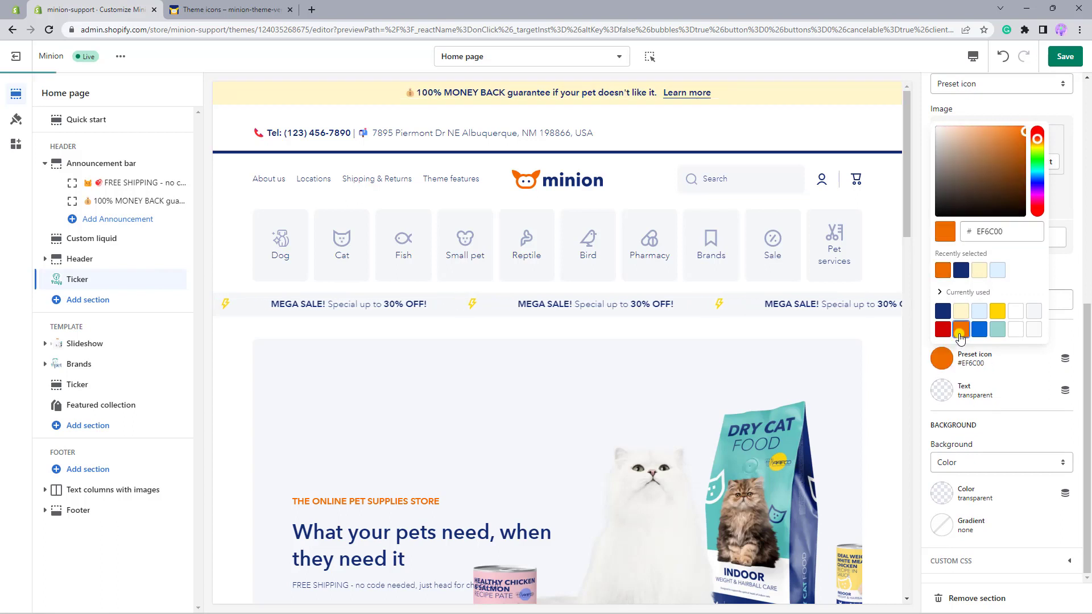
left_click(965, 377)
- Set the ticker background to Gradient with the CSS linear-gradient(90deg, rgba(255, 240, 217, 1) 15%, rgba(255, 193, 148, 1) 83%)
left_click(979, 469)
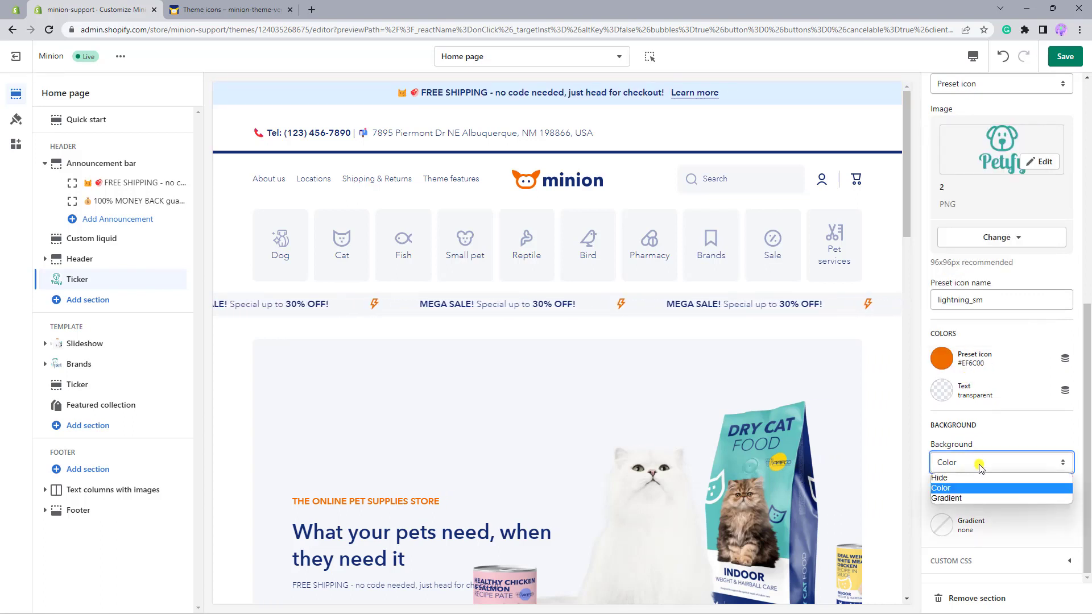
left_click(974, 498)
left_click(942, 525)
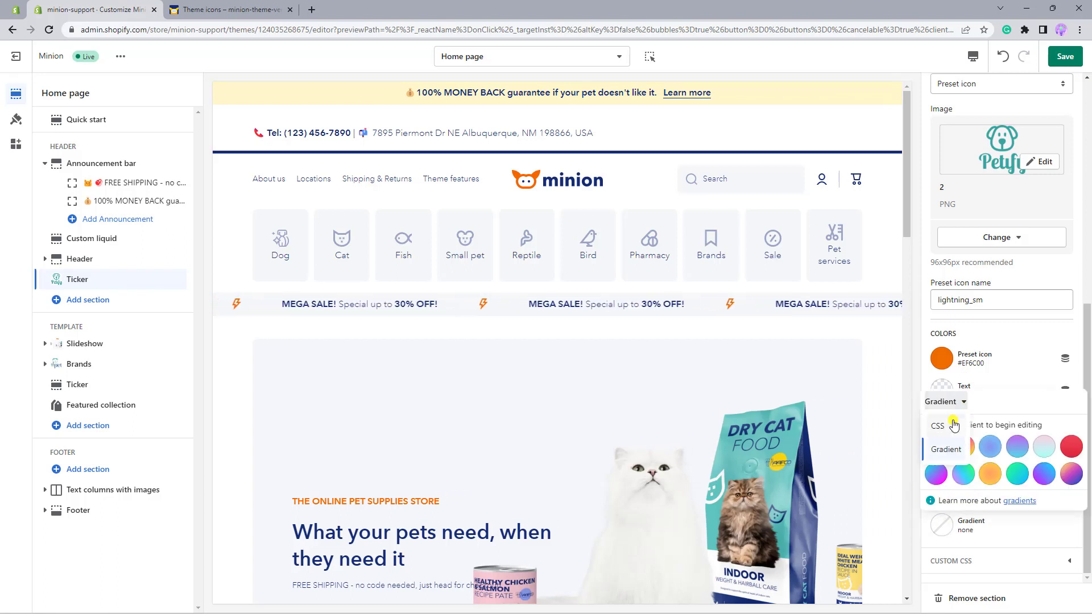
left_click(953, 426)
key("ctrl+v")
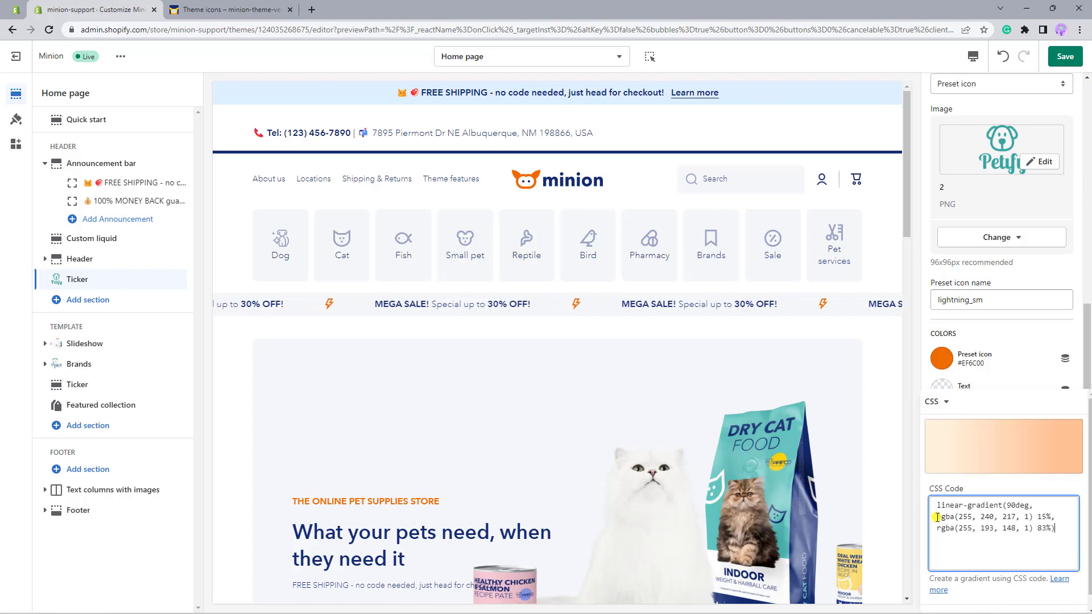
left_click(1011, 330)
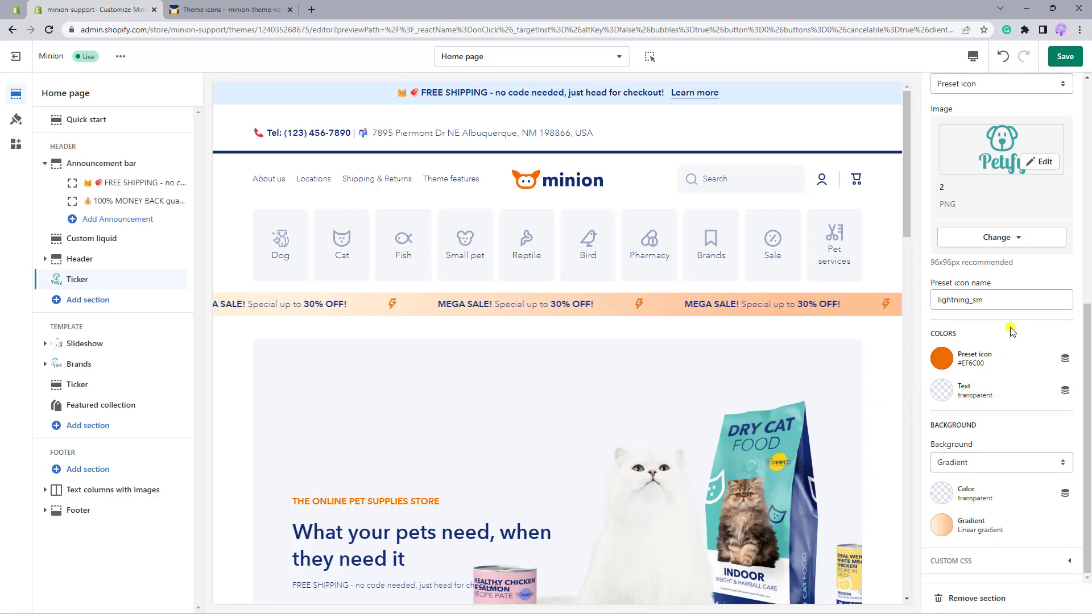
- Try hiding the header ticker's background, and set it back to Gradient
left_click(988, 462)
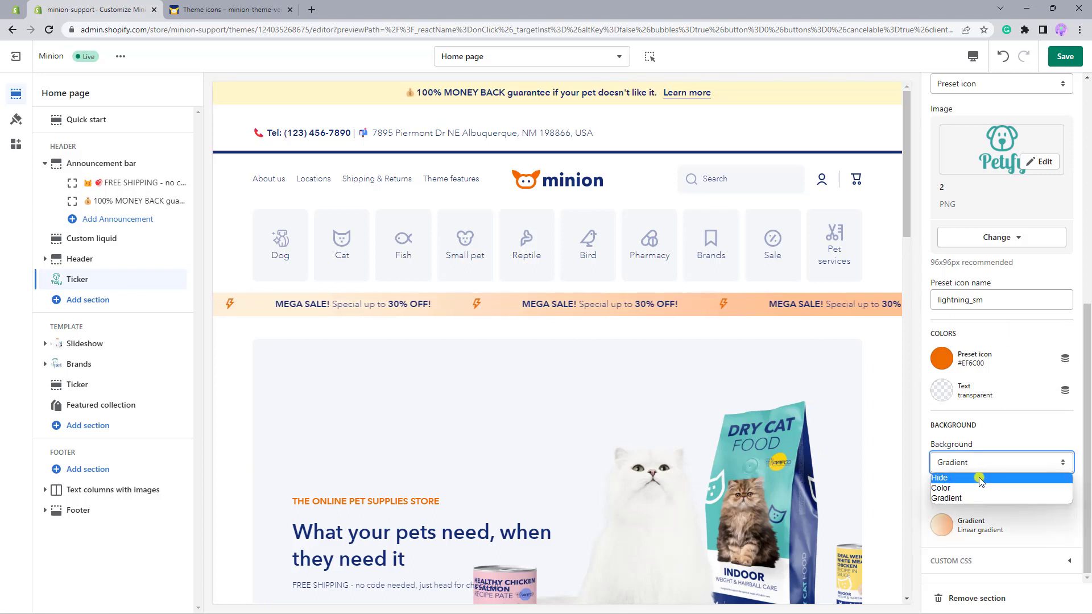
left_click(980, 478)
left_click(980, 463)
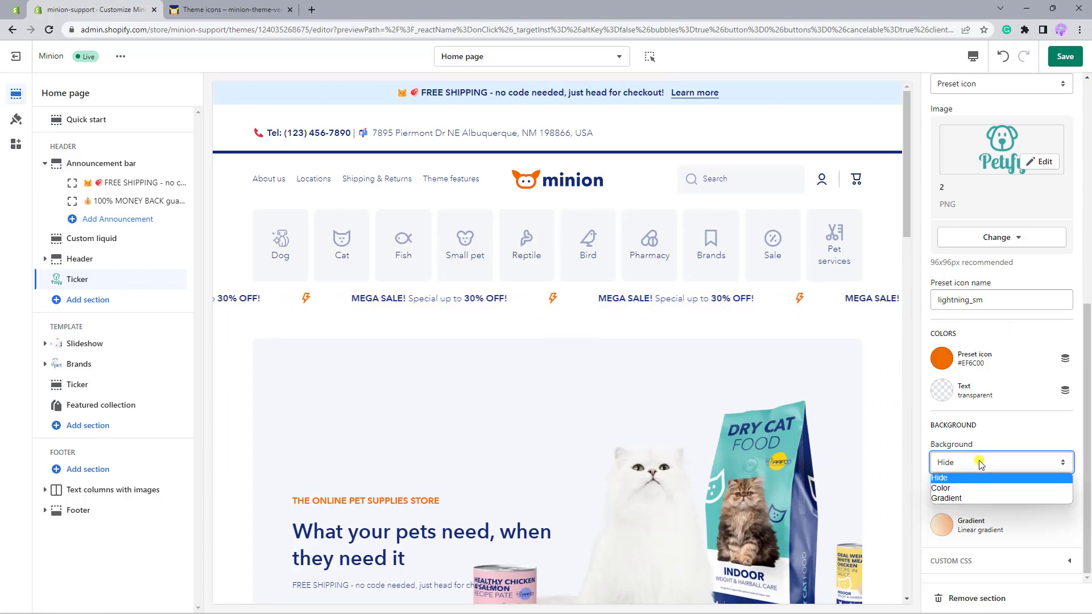
left_click(967, 494)
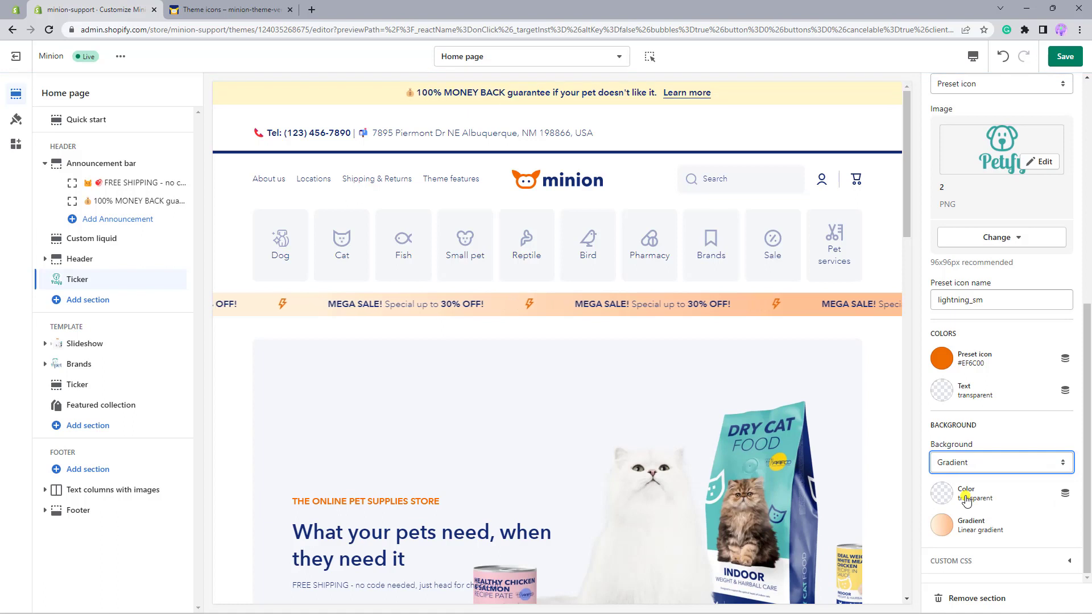
- Save the theme changes and view the live store's home page in the browser
left_click(1064, 57)
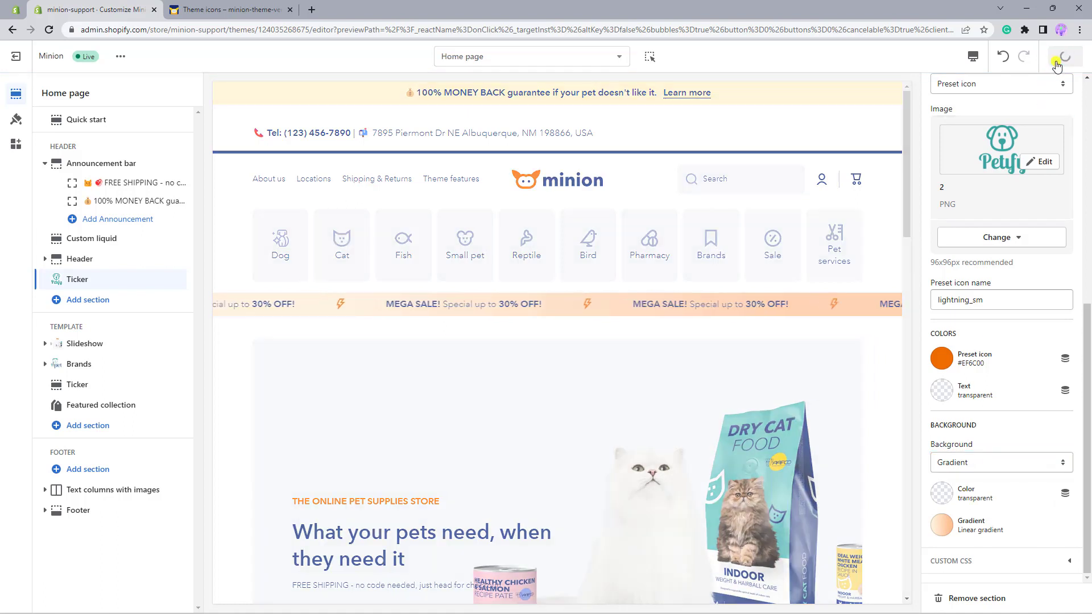
left_click(120, 60)
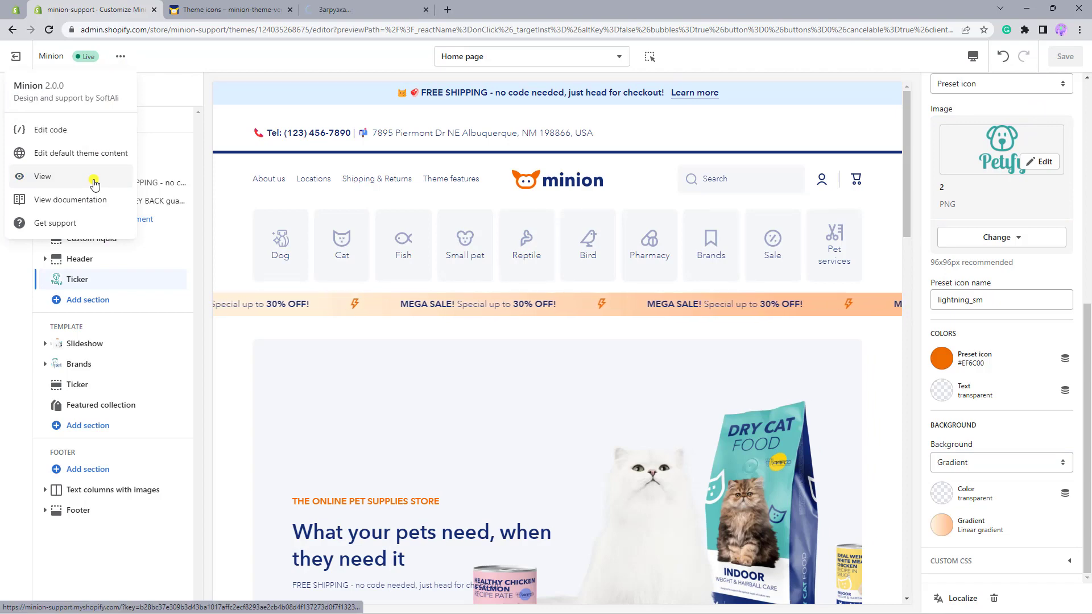
left_click(336, 12)
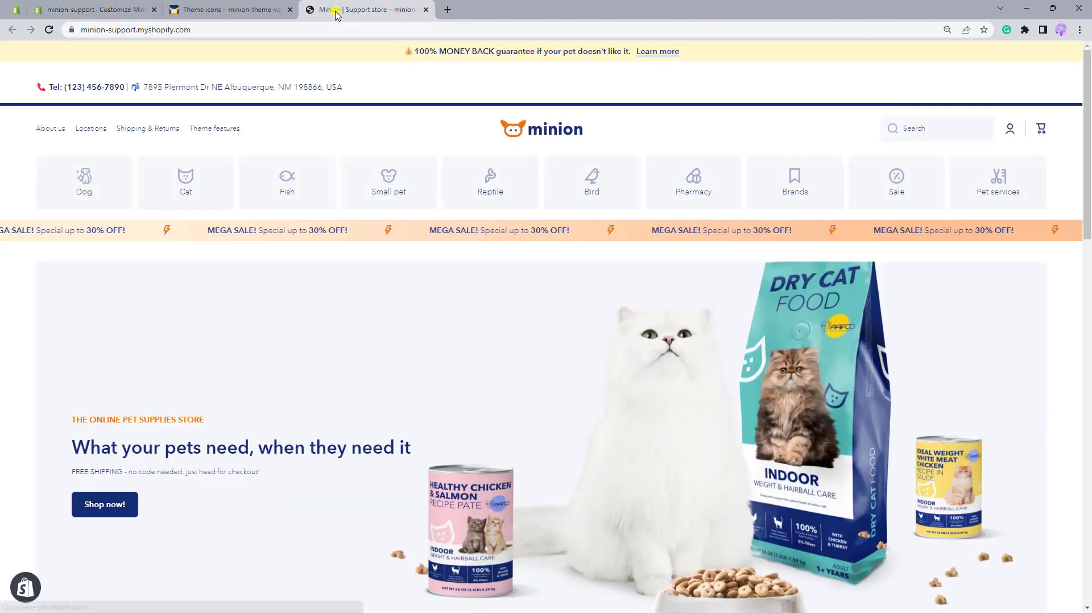